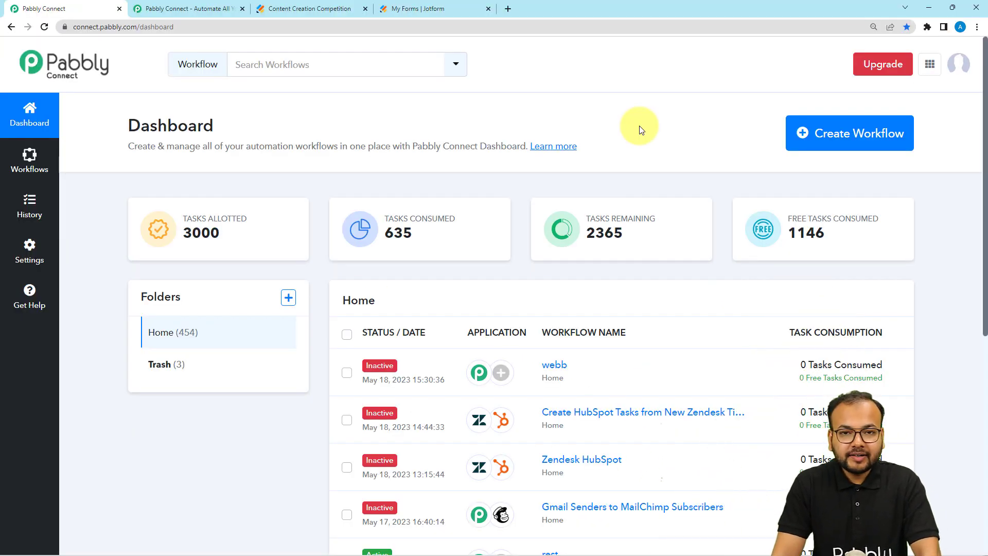
- Create a new workflow named 'Webhooks In Pabbly Connect'
click(843, 137)
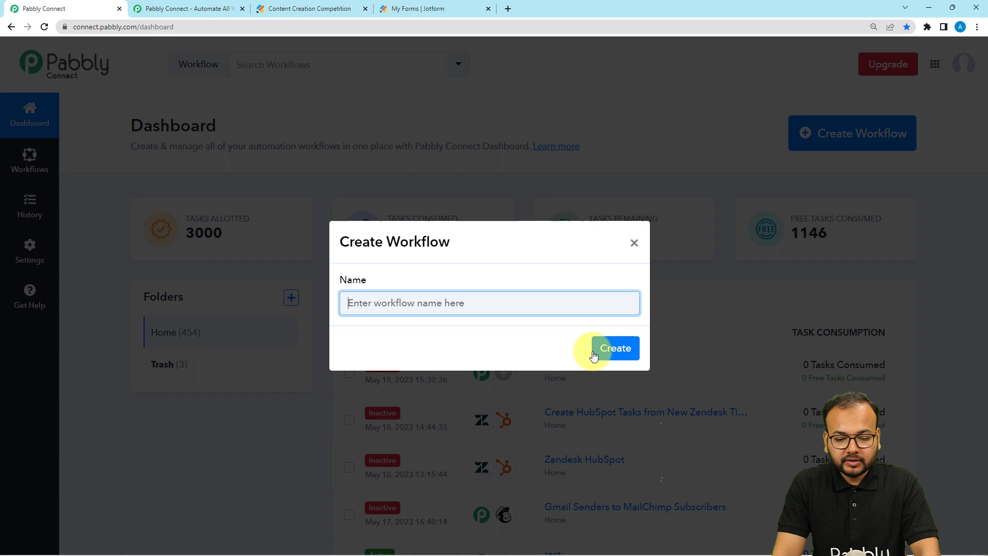
text(Webhooks In Pabbly Connect)
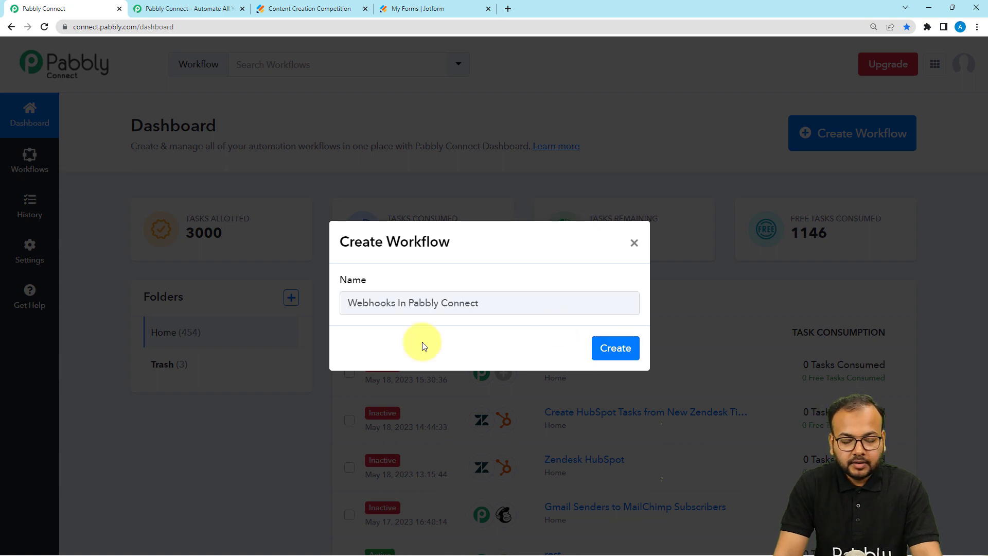
click(600, 348)
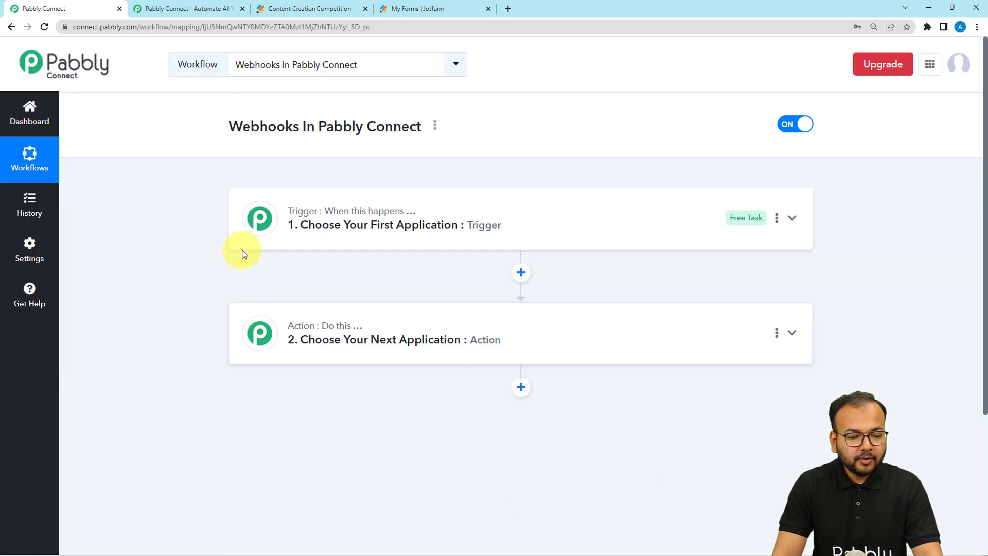
- Expand the trigger and action cards to show their Choose App lists
click(273, 233)
scroll(276, 235, down, 3)
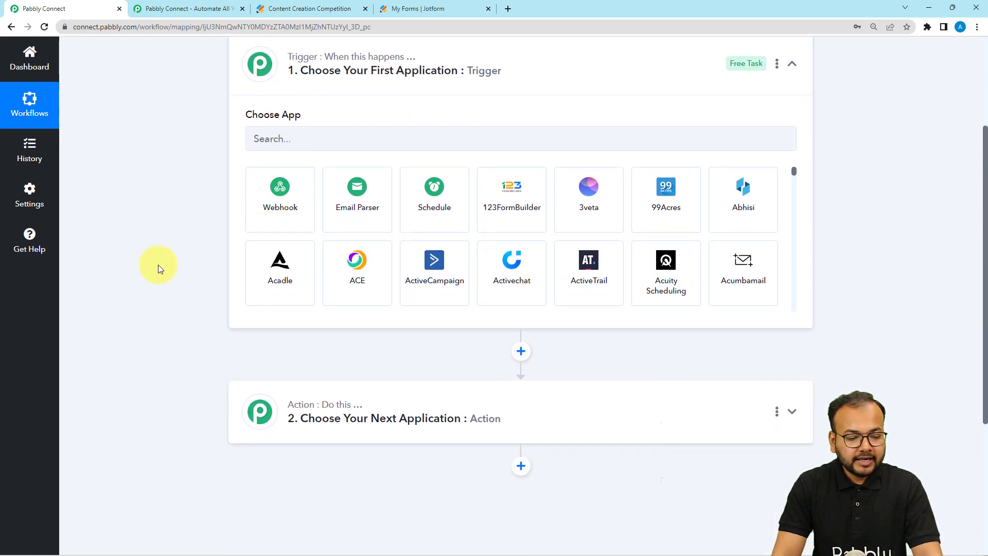
scroll(216, 325, down, 1)
click(280, 386)
scroll(166, 325, up, 3)
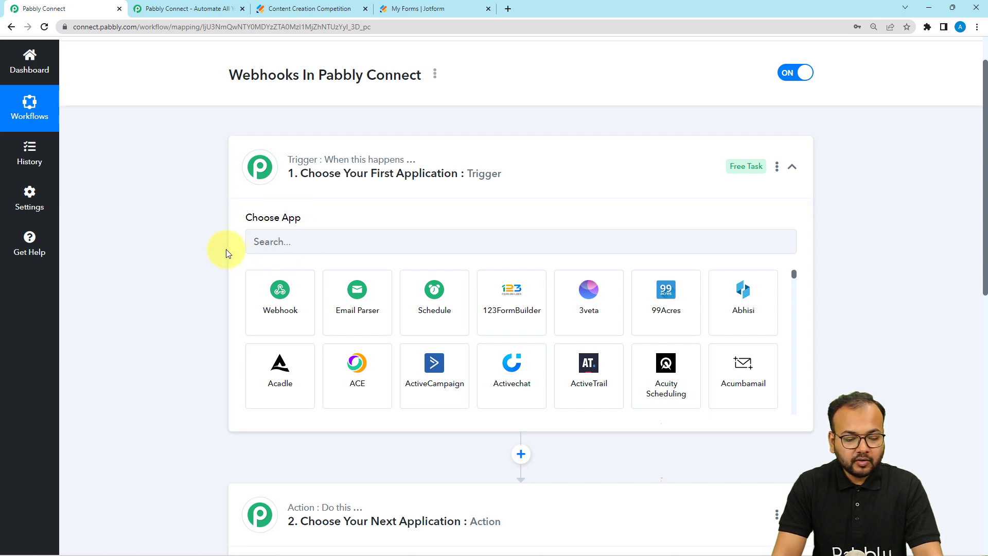
scroll(237, 438, down, 1)
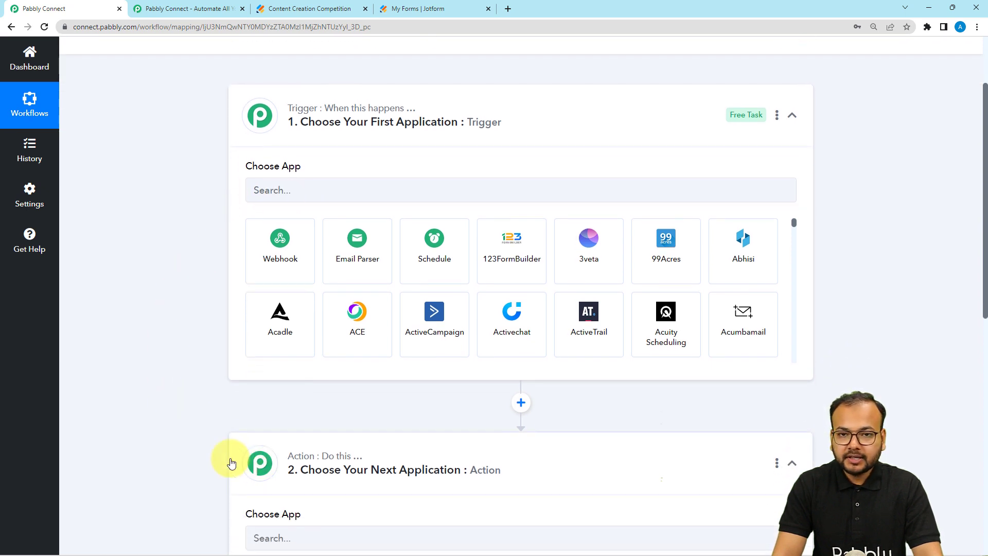
scroll(229, 459, down, 1)
scroll(229, 458, up, 2)
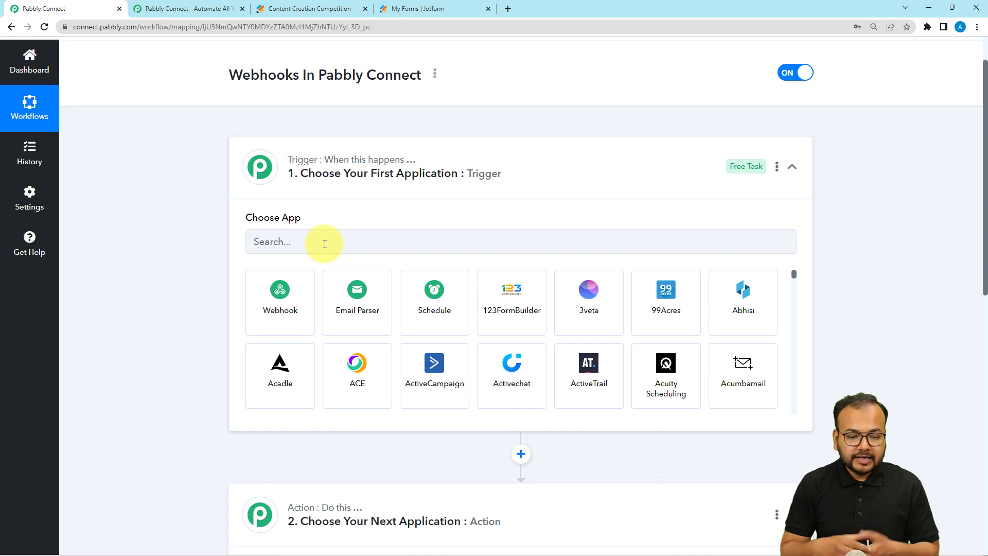
scroll(222, 202, down, 1)
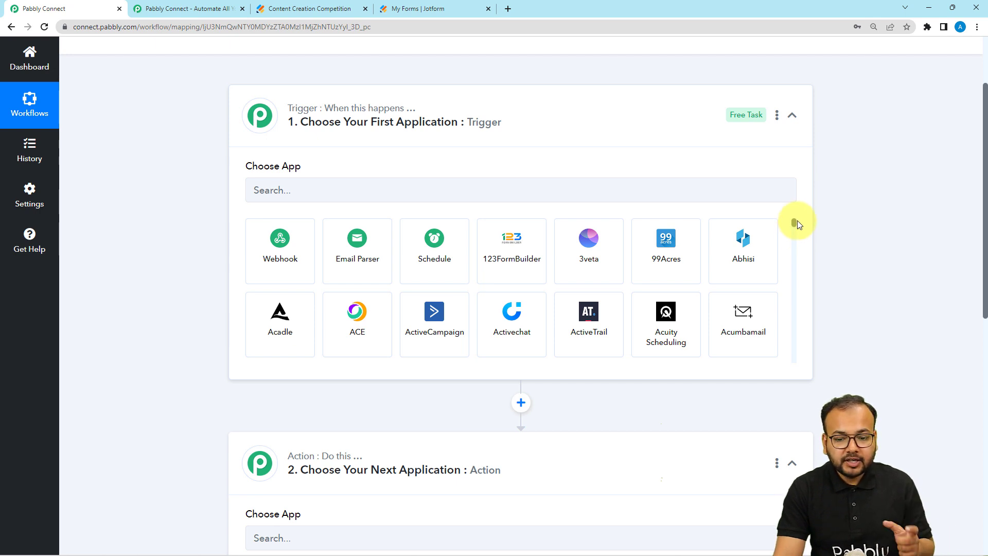
mouse_move(794, 223)
mouse_down()
mouse_move(796, 245)
mouse_move(796, 220)
mouse_up()
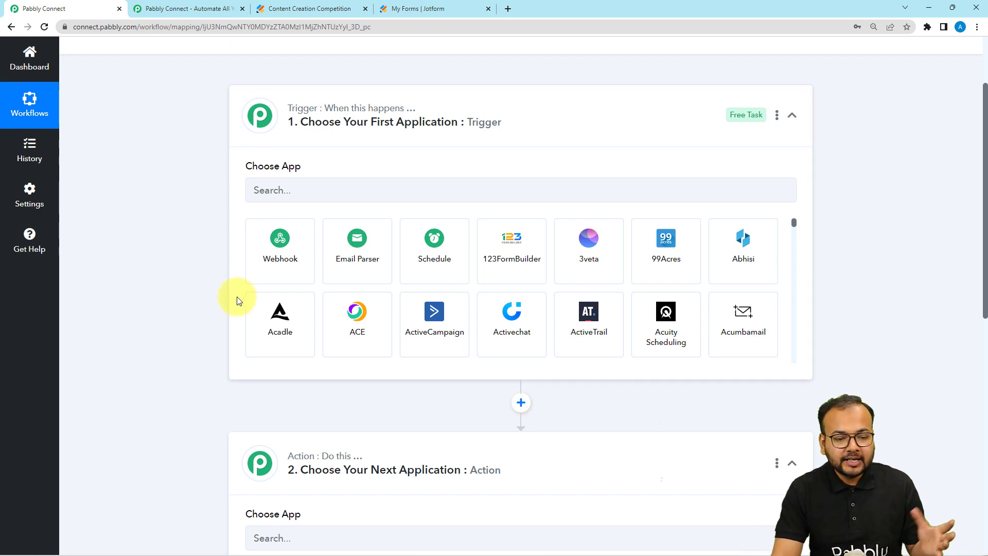
- Pick Webhook by Pabbly as the trigger app to reveal the Capture Webhook URL
click(286, 265)
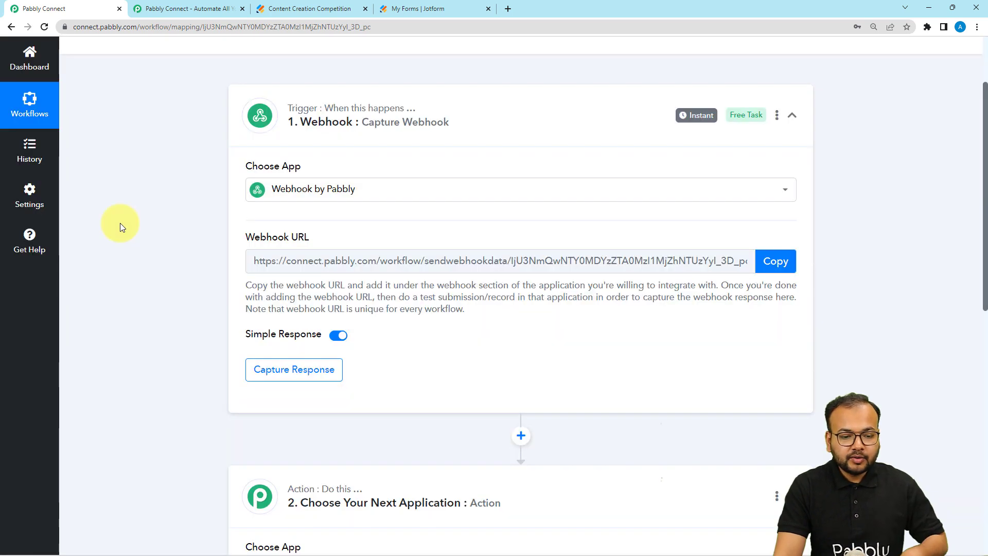
scroll(119, 224, down, 1)
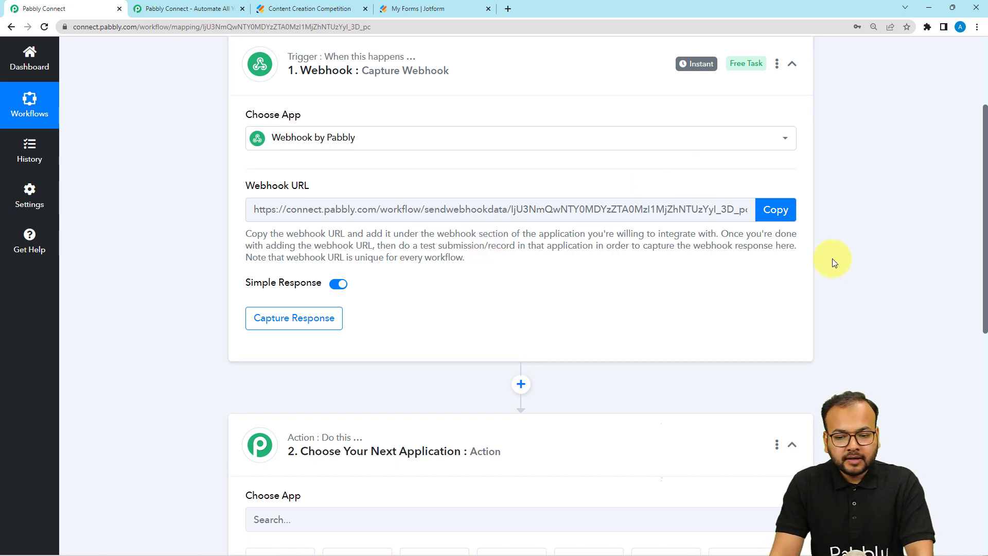
- Open Settings for the Content Creation Competition form from the Jotform My Forms list
click(323, 14)
click(411, 13)
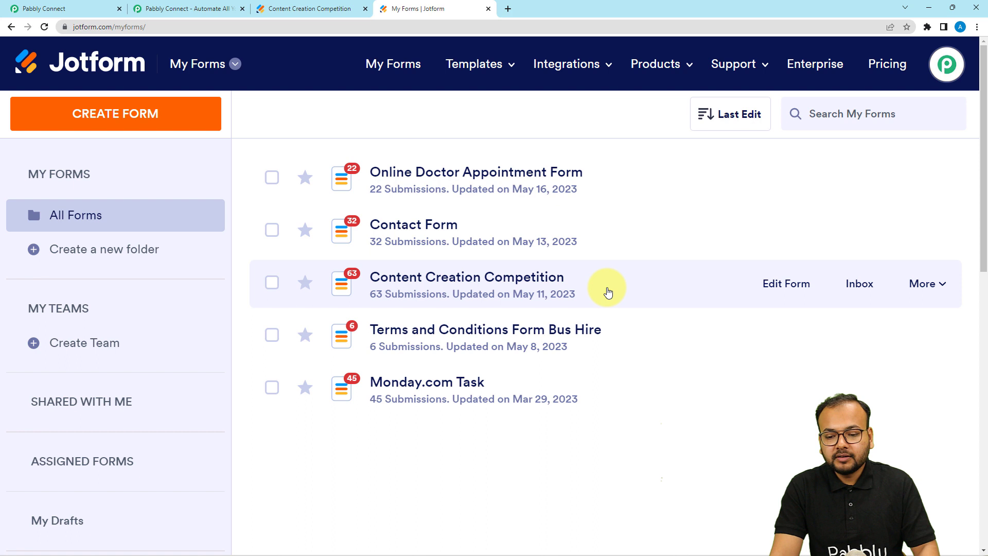
click(921, 293)
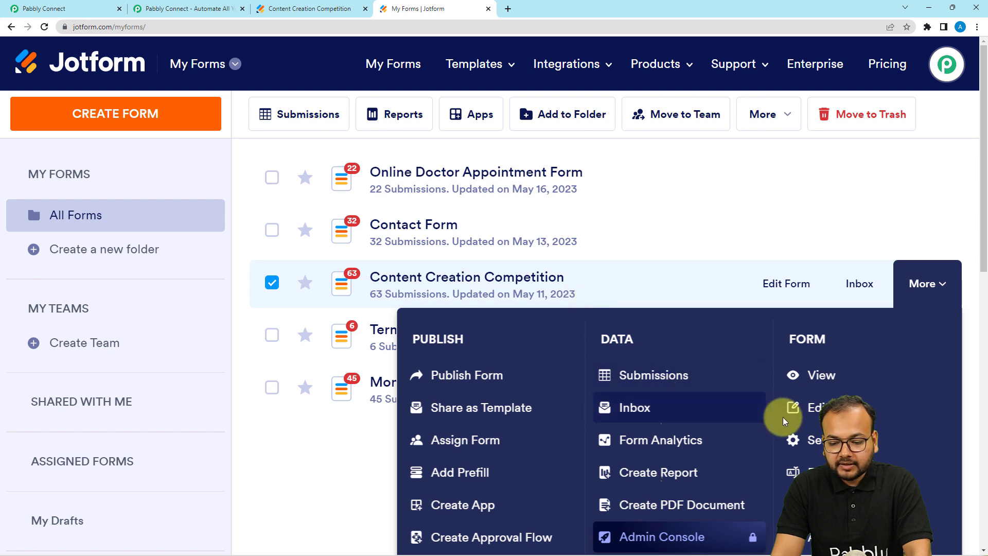
click(810, 445)
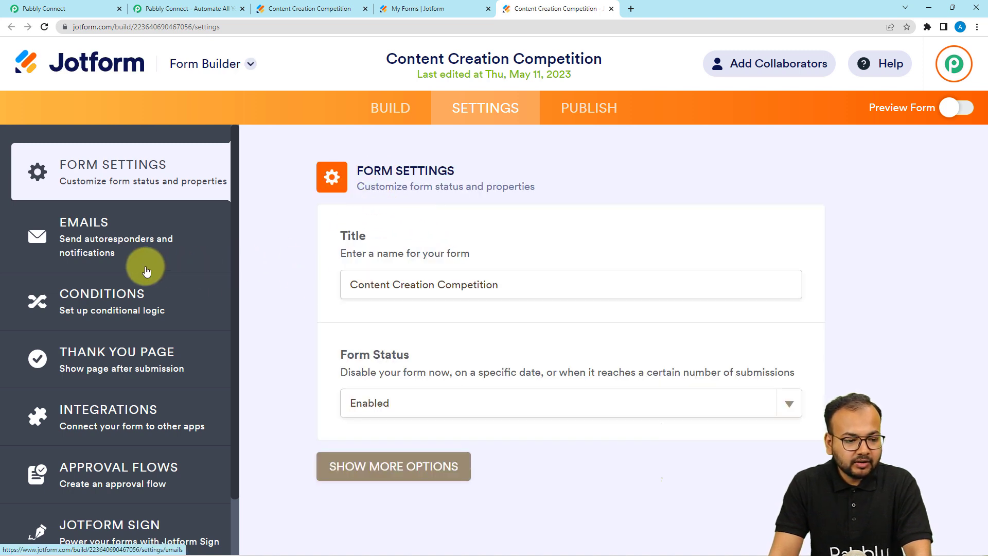
- Go to Integrations, search 'we', and open the WebHooks integration
scroll(147, 268, down, 2)
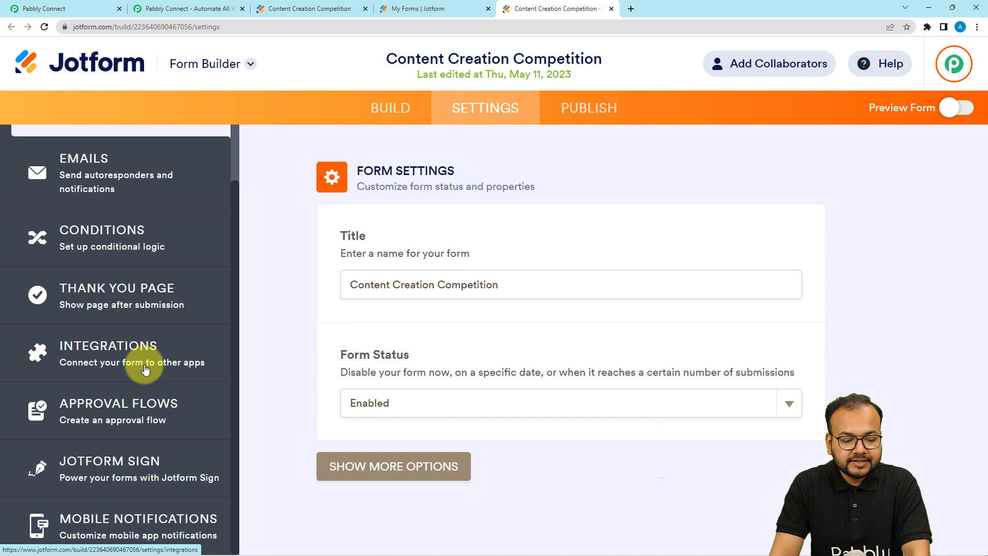
click(119, 347)
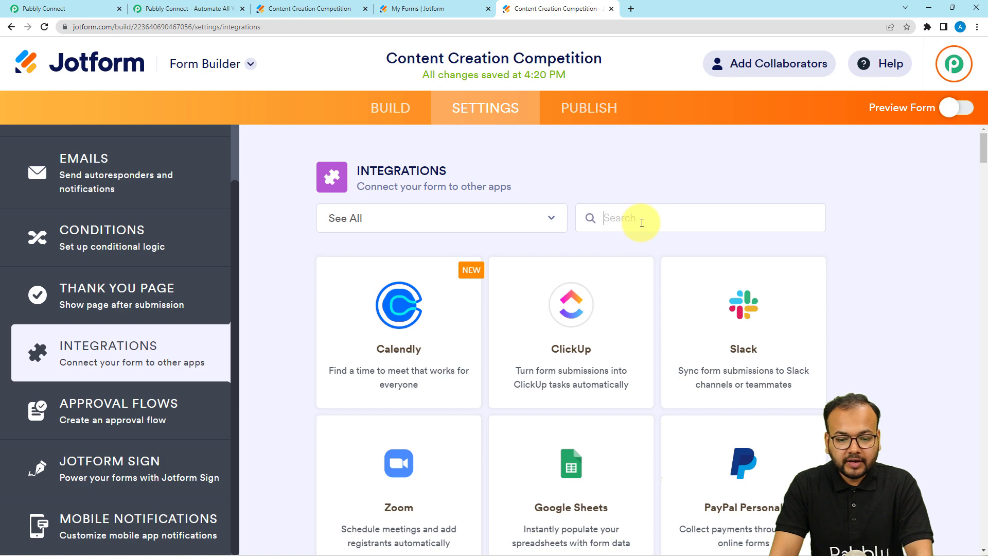
text(we)
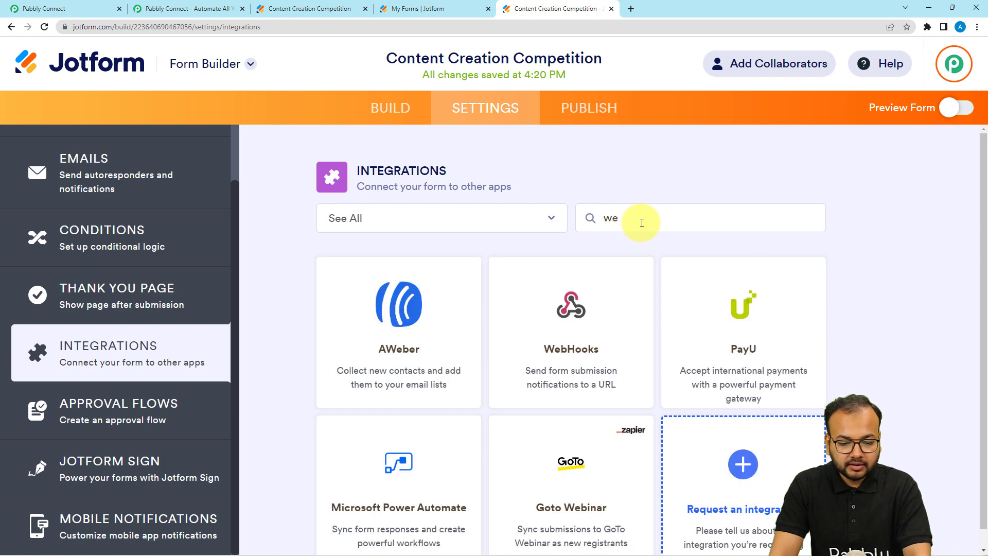
click(575, 358)
scroll(581, 355, down, 1)
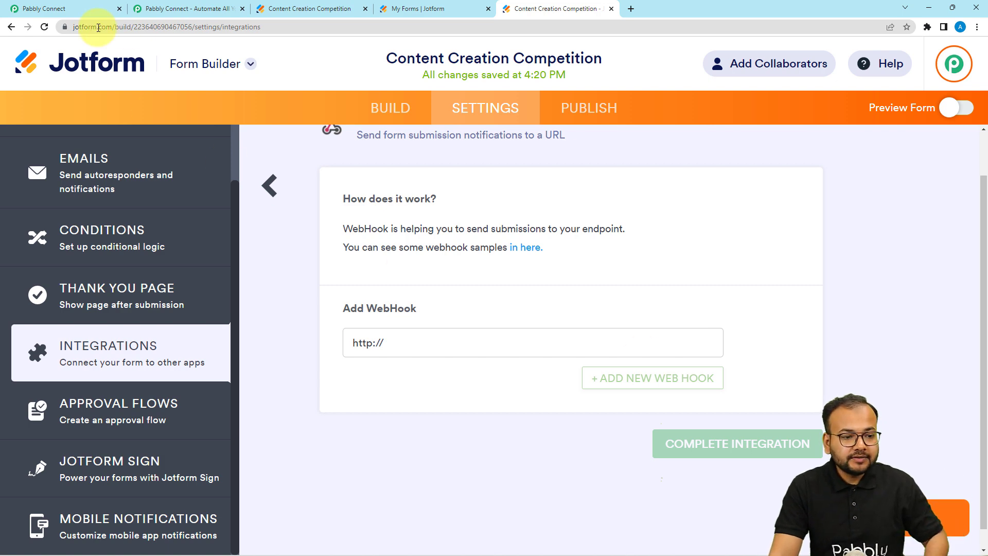
- Copy the Pabbly webhook URL, start capturing, and paste it into Jotform's Add WebHook field
click(81, 9)
click(776, 210)
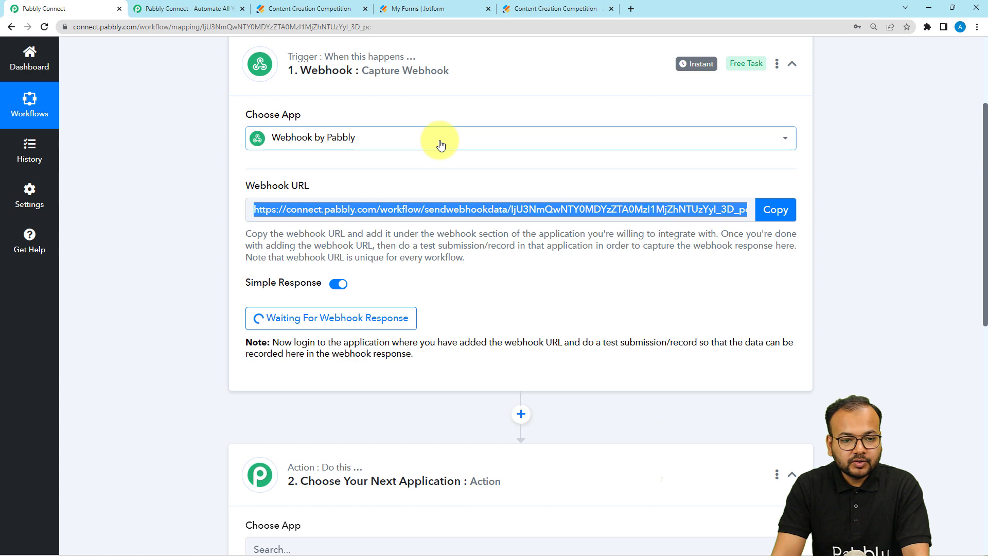
click(412, 9)
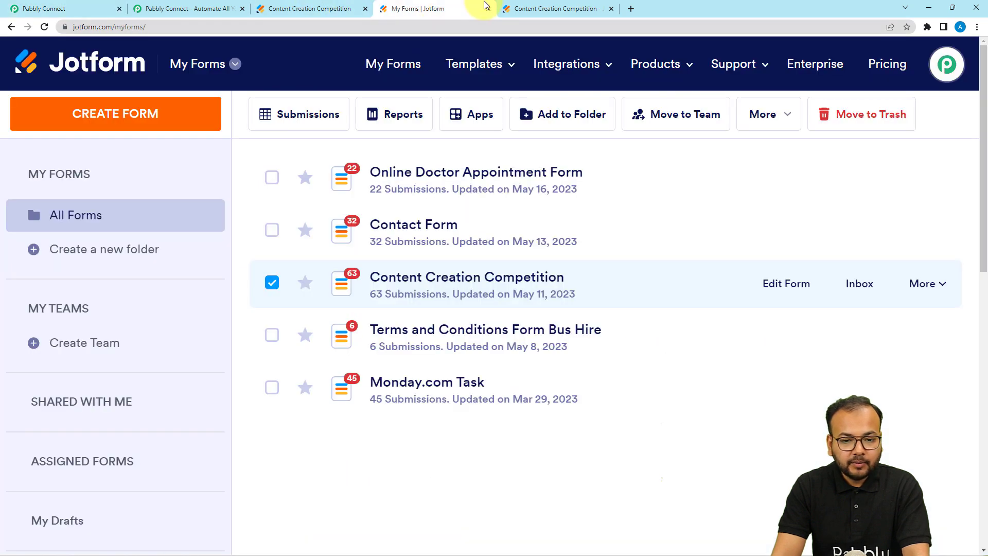
click(522, 4)
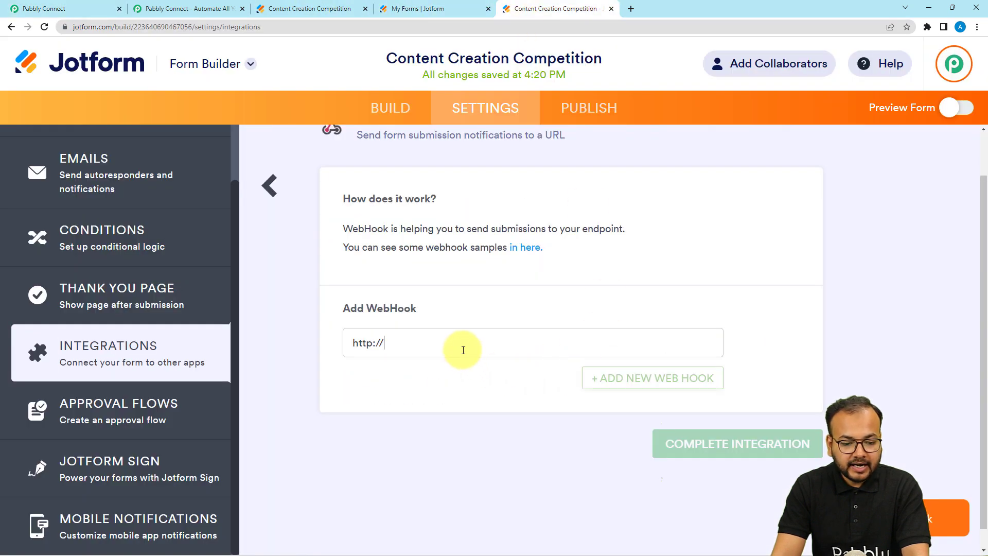
key(BackSpace)
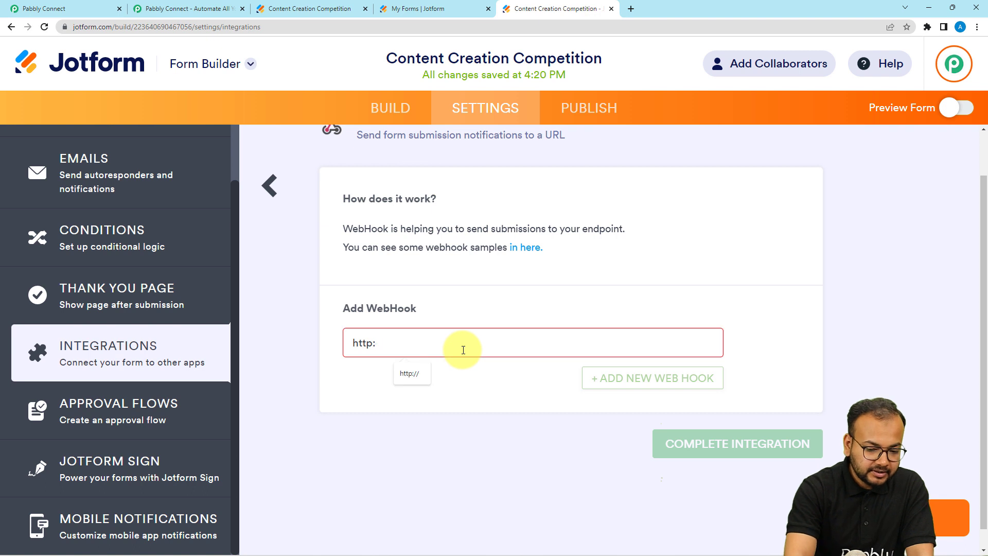
key(BackSpace)
key(BackSpace)
key(BackSpace)
key(BackSpace)
key(BackSpace)
key(ctrl+v)
click(459, 376)
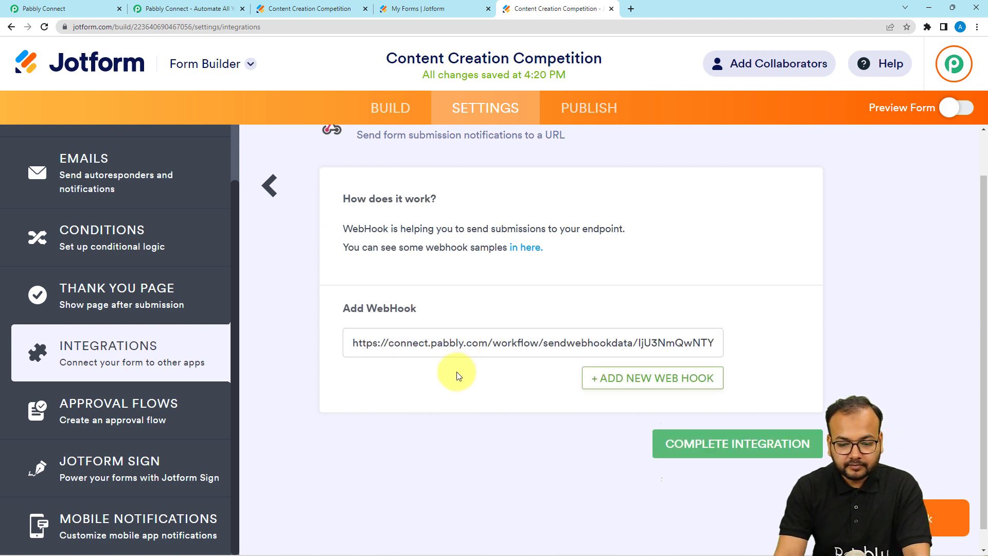
- Complete the WebHooks integration, finish, and return to the Pabbly workflow
click(701, 446)
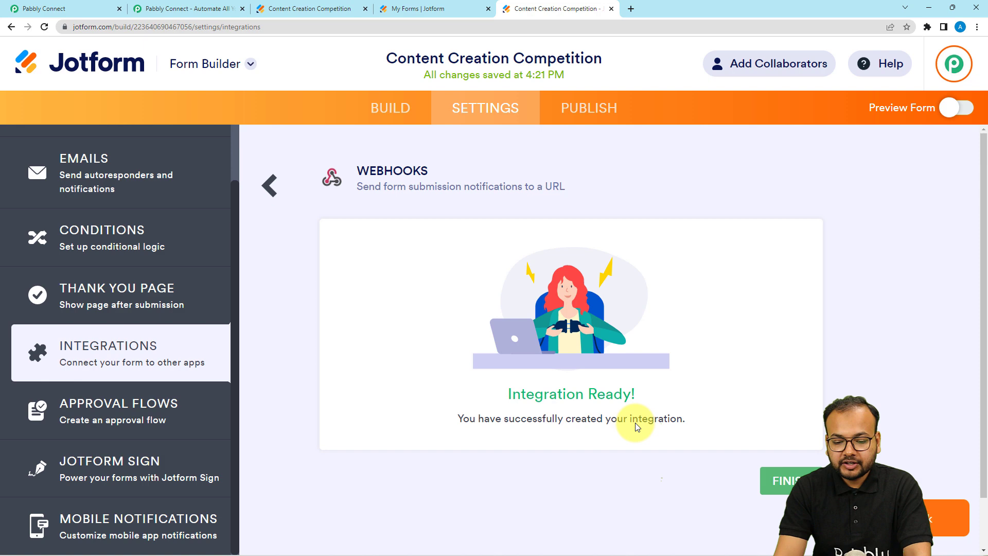
click(791, 483)
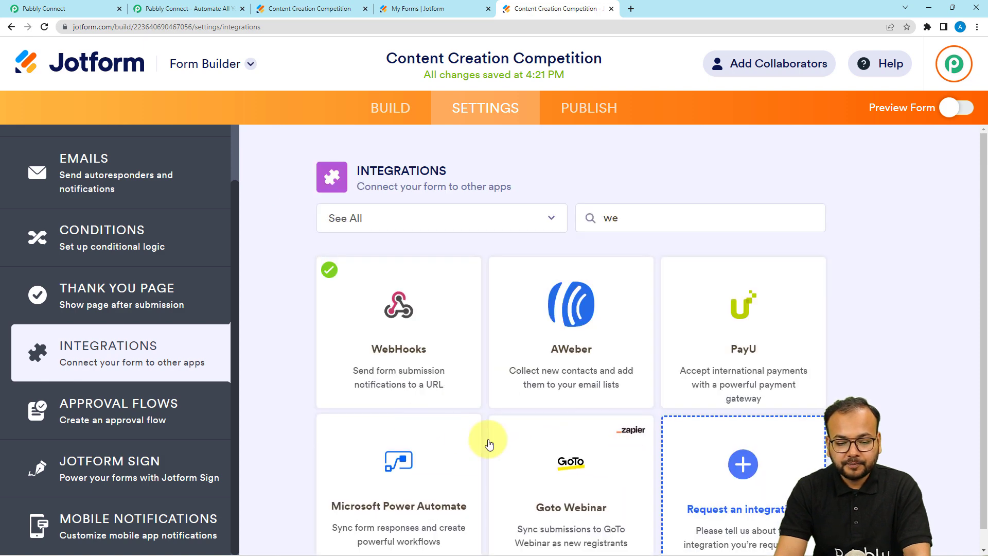
click(90, 11)
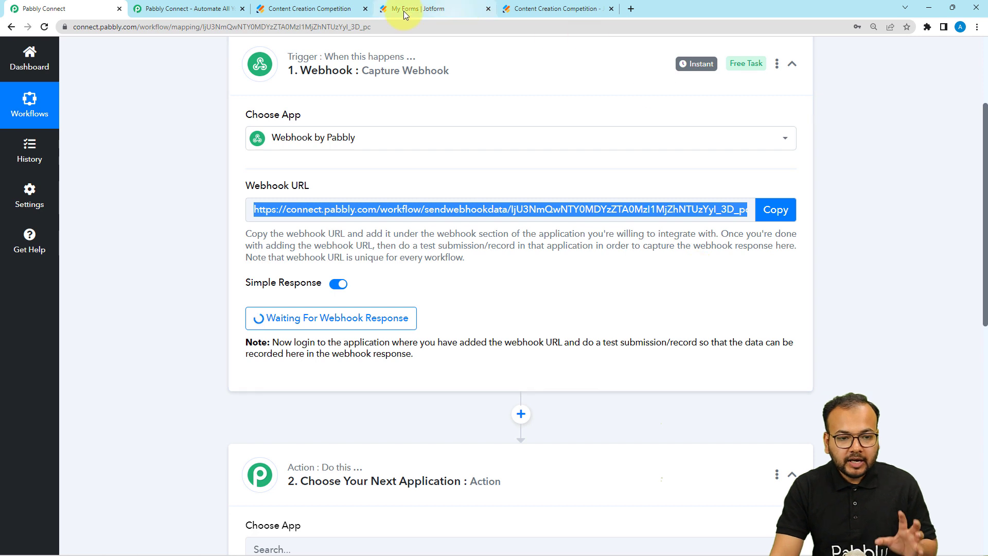
- Fill the form's First Name, Last Name, Email and Phone Number fields with demo contact details
click(322, 9)
scroll(366, 245, down, 2)
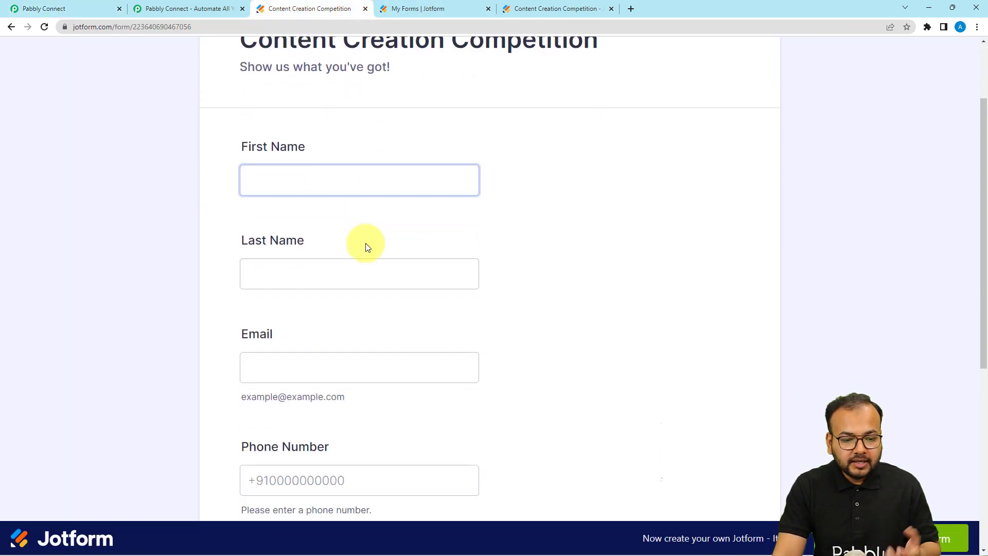
click(356, 176)
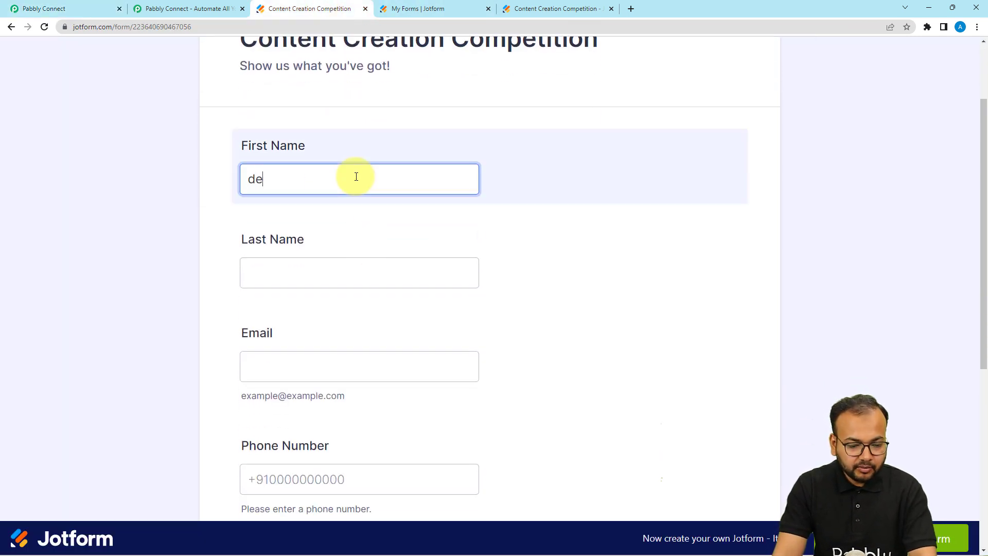
click(303, 279)
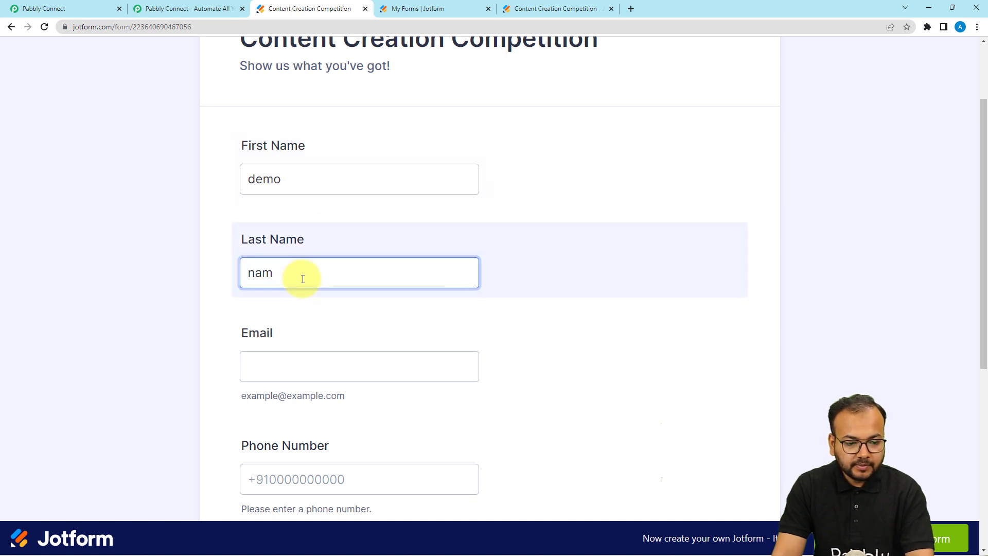
scroll(304, 274, down, 1)
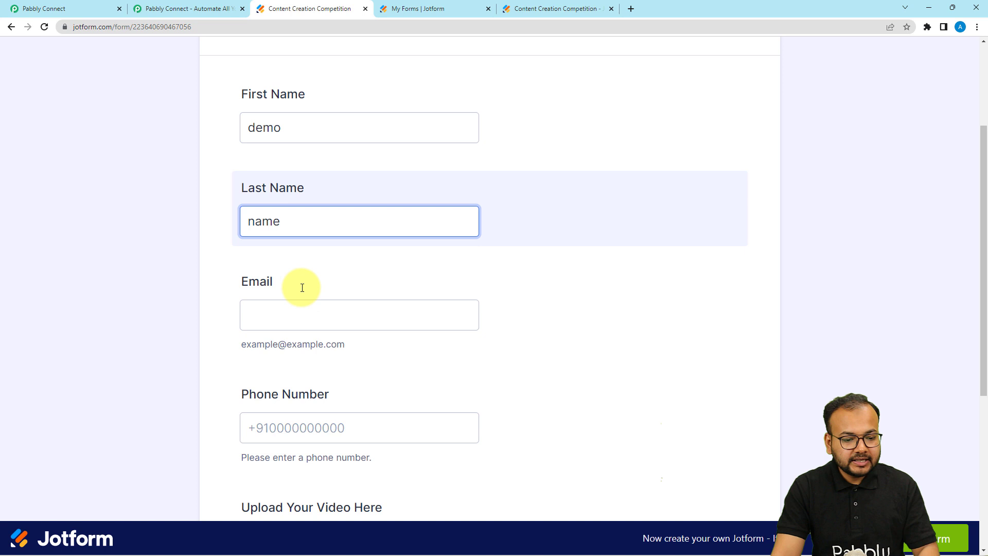
click(302, 307)
click(305, 349)
scroll(240, 346, down, 3)
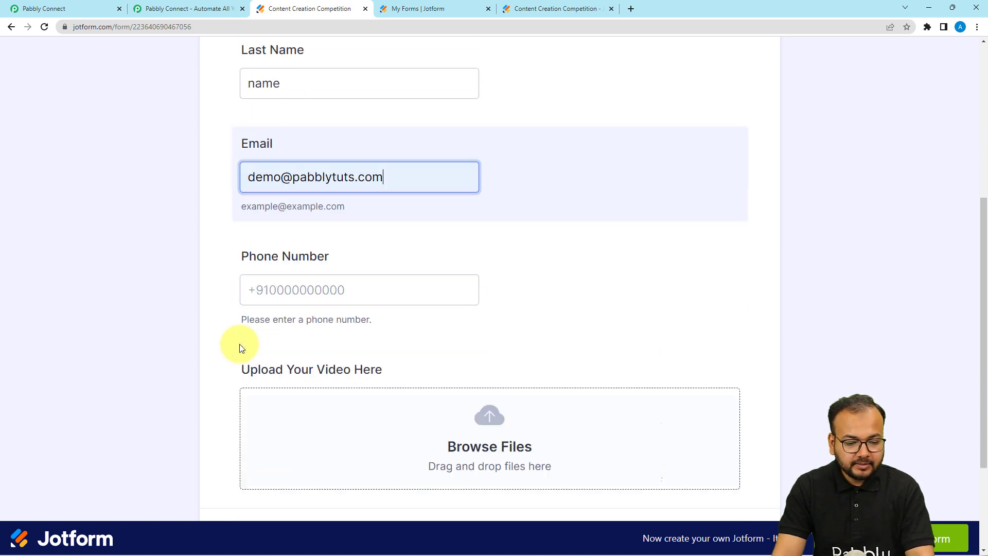
click(283, 271)
click(309, 304)
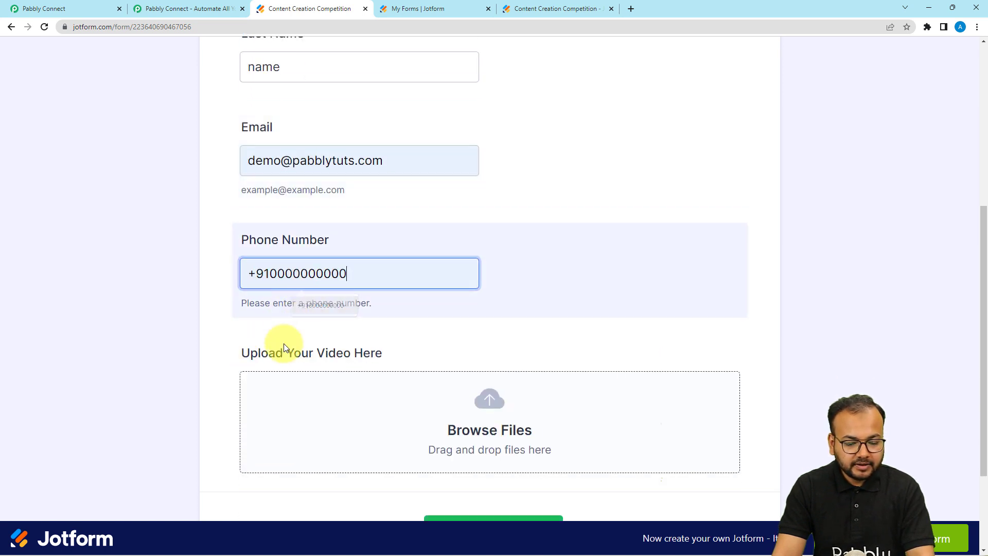
- Attach 1200x600wa.png as the upload and submit the form
click(435, 426)
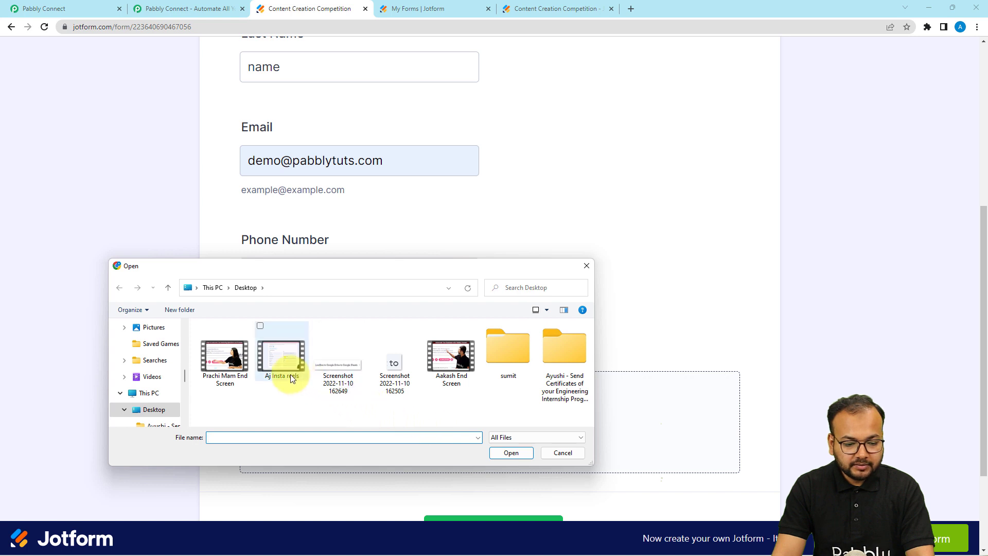
double_click(291, 376)
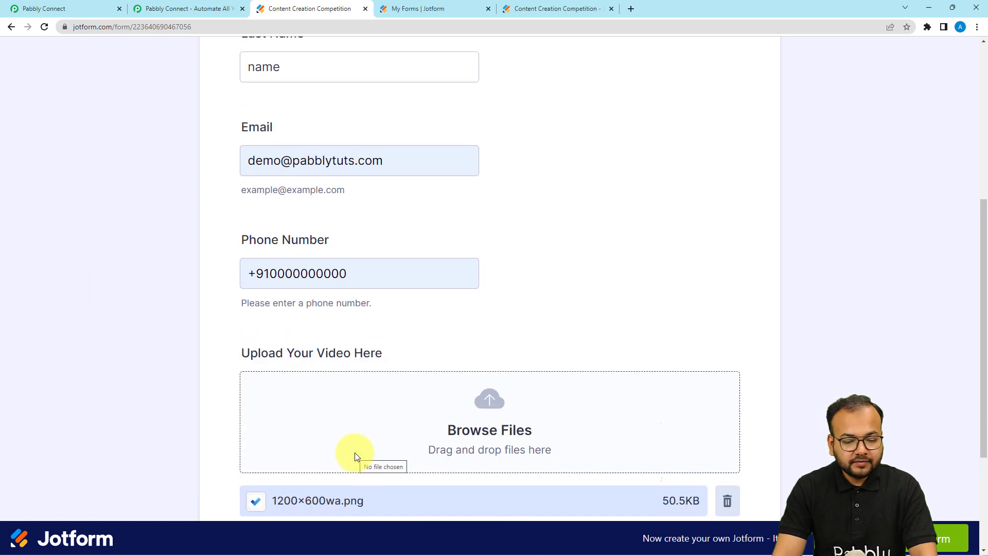
scroll(354, 452, down, 2)
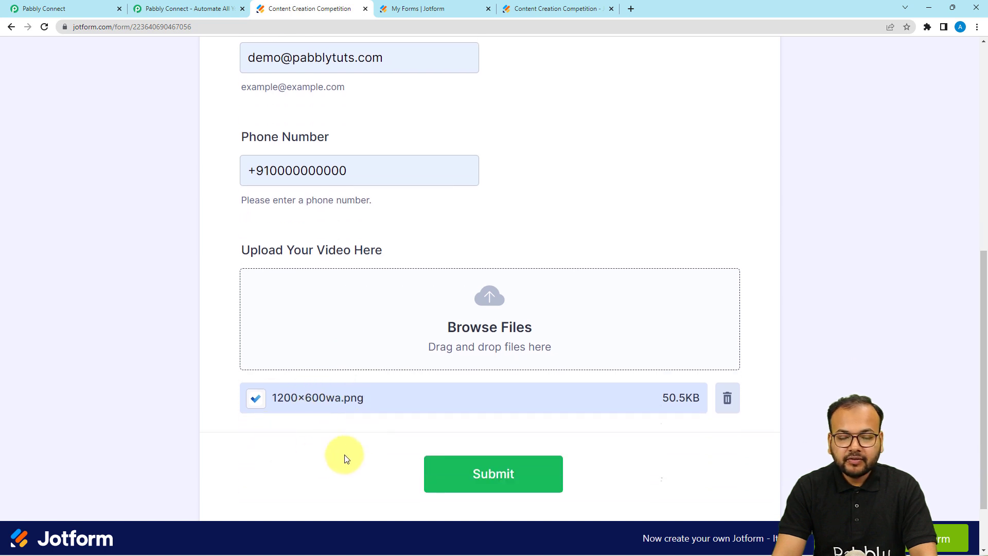
click(470, 482)
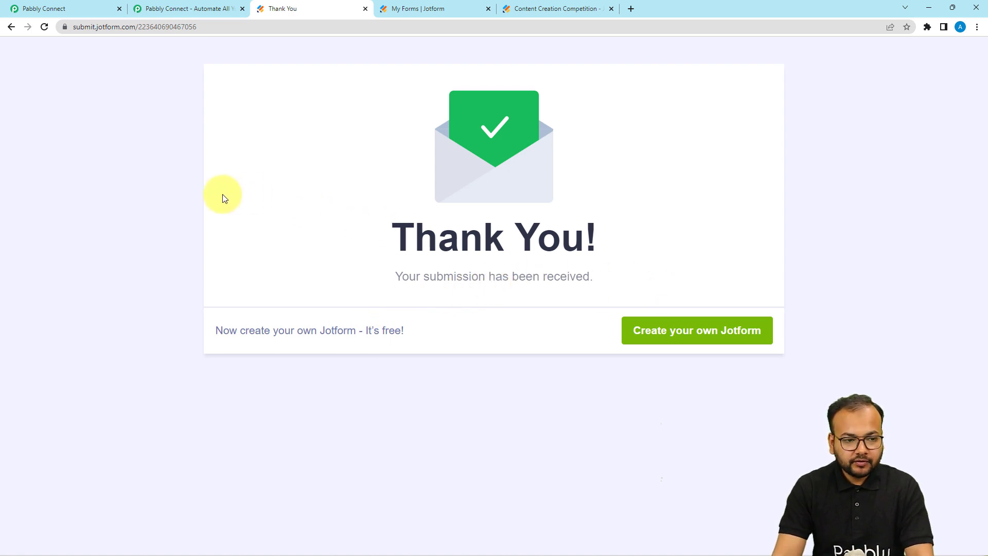
- In Pabbly's Response Received data, enlarge the Pretty value box to read it fully
click(88, 13)
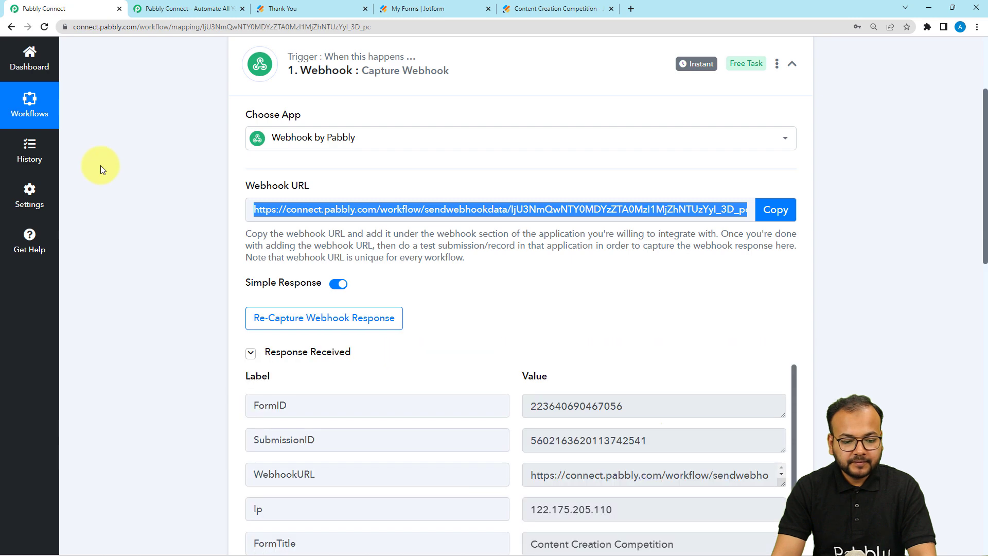
scroll(153, 342, down, 3)
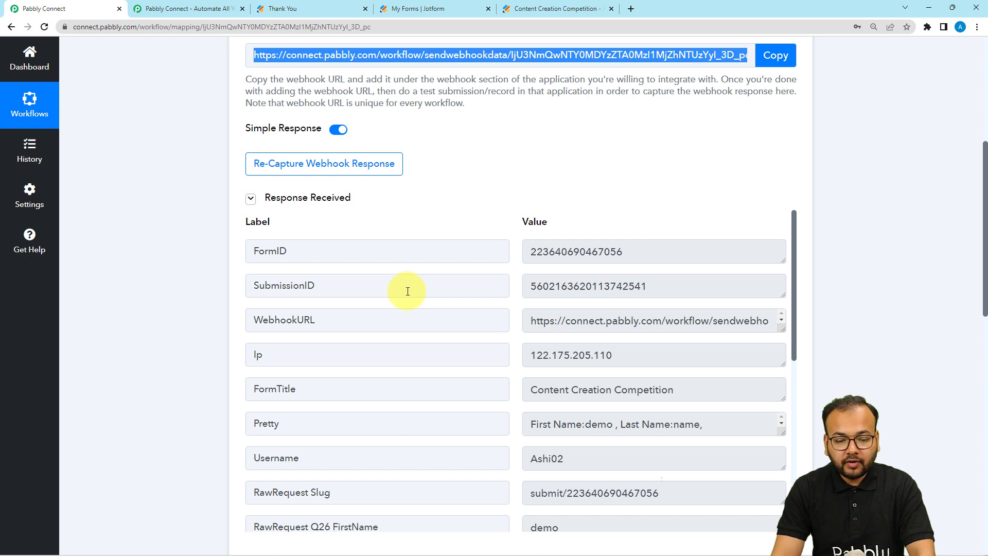
scroll(390, 343, down, 1)
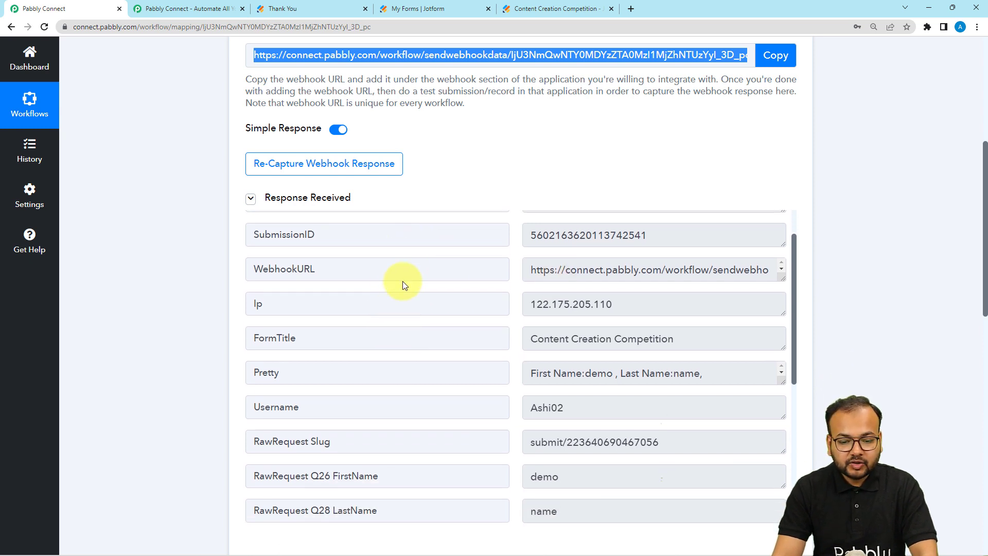
scroll(501, 309, up, 1)
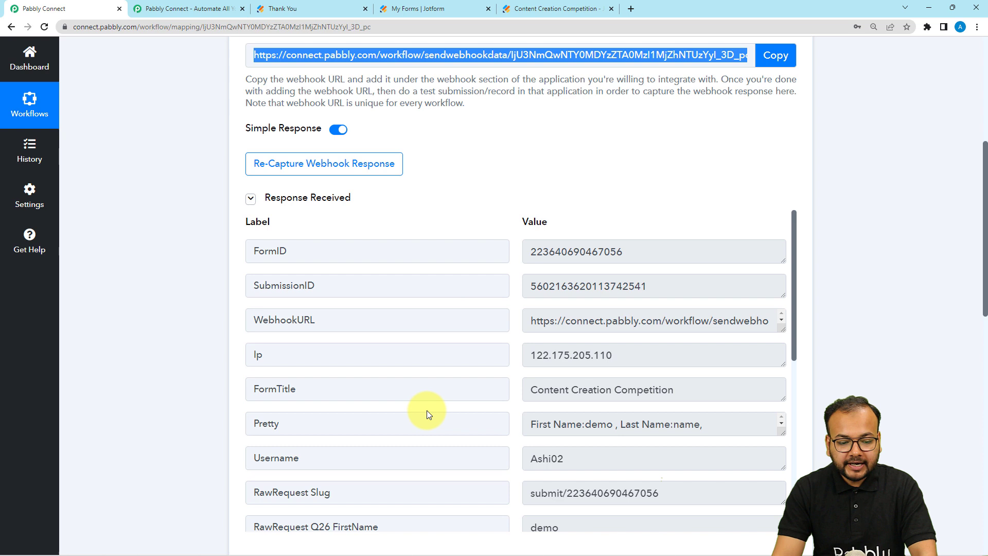
scroll(429, 411, down, 1)
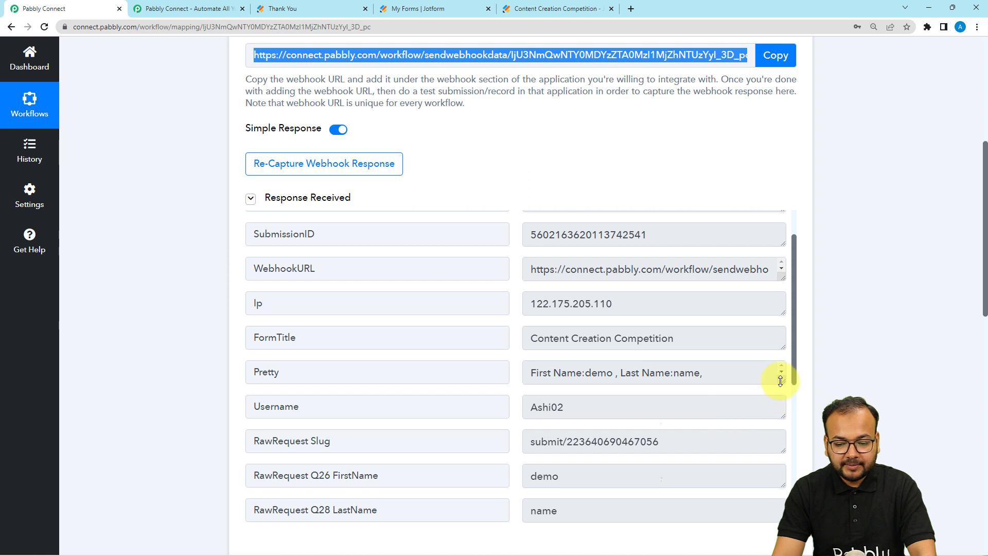
drag(781, 381, 784, 436)
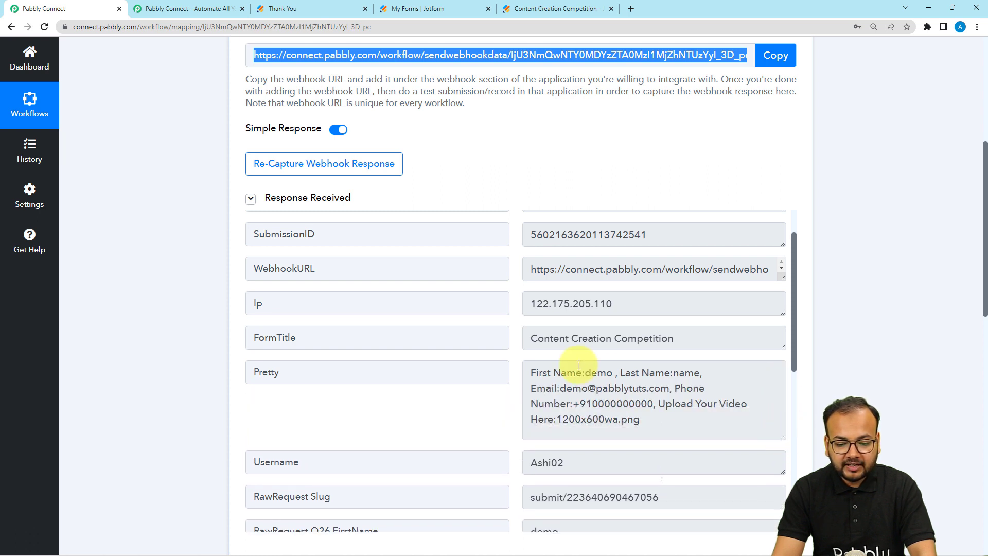
scroll(388, 394, down, 5)
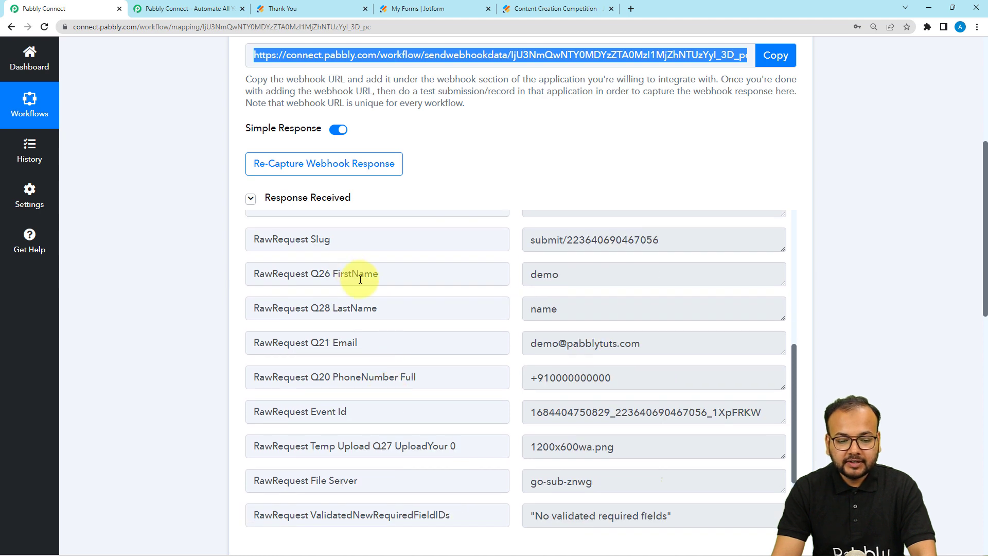
- Highlight the FirstName, LastName, Email labels and 1200x600wa.png, enlarging the UploadYour 0 box
drag(406, 282, 331, 274)
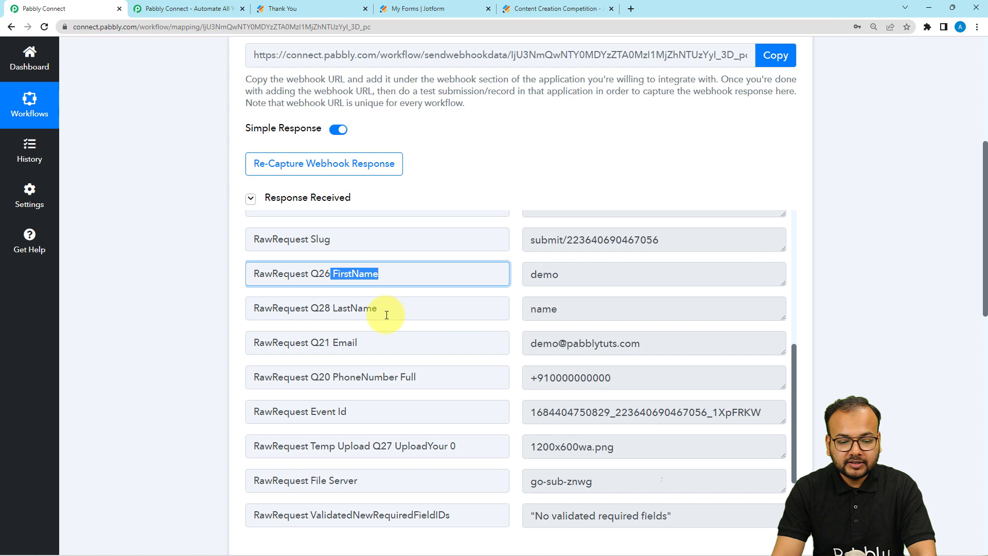
click(361, 311)
drag(319, 308, 674, 306)
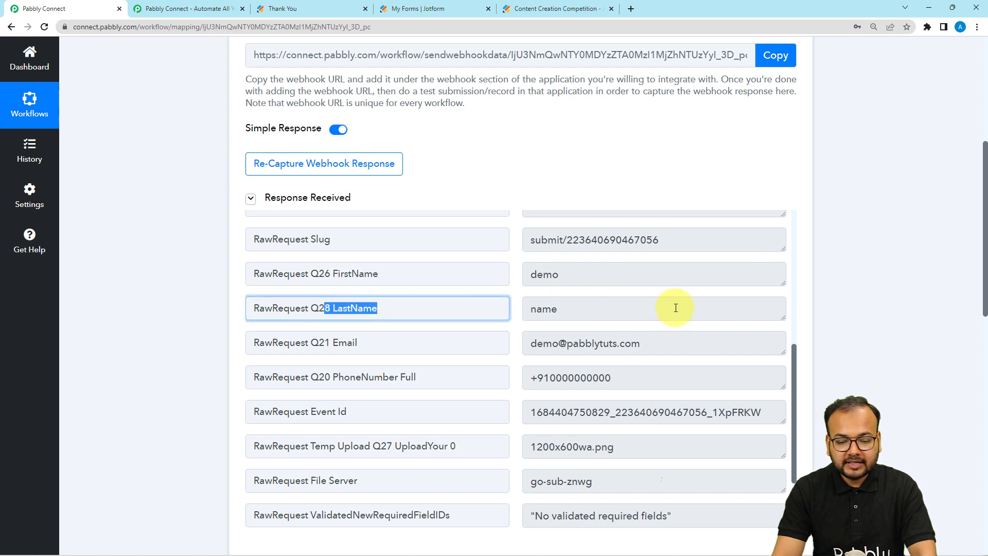
click(388, 341)
drag(319, 343, 544, 378)
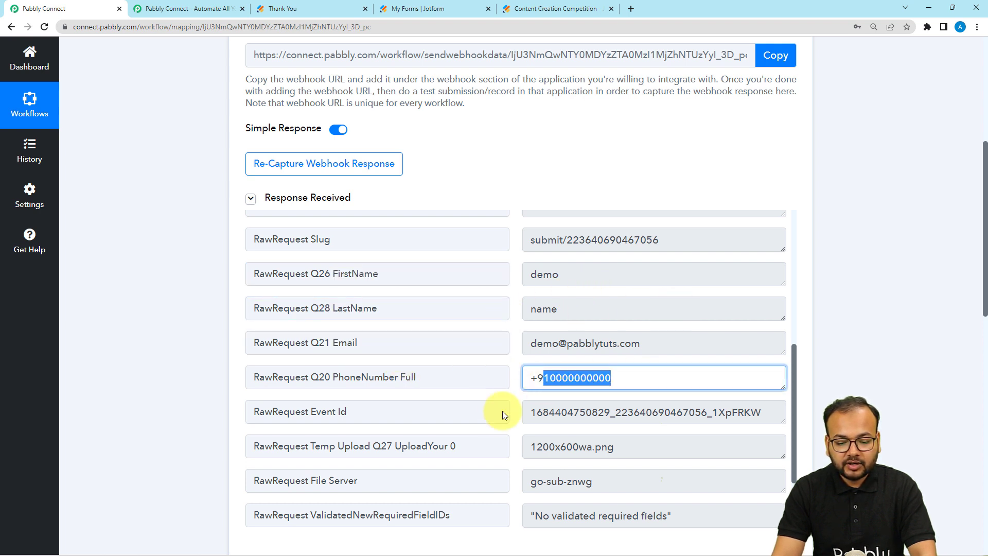
scroll(570, 379, down, 2)
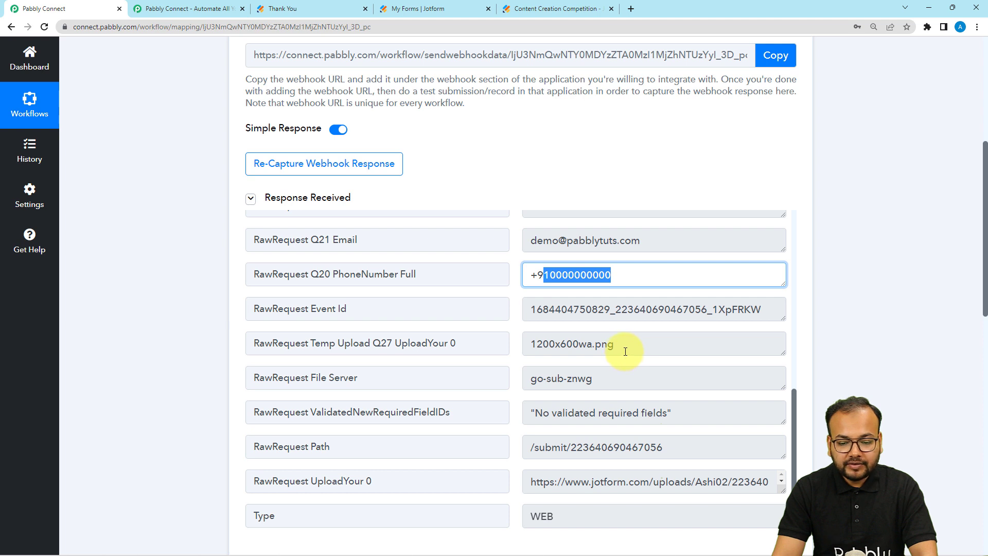
drag(624, 346, 530, 345)
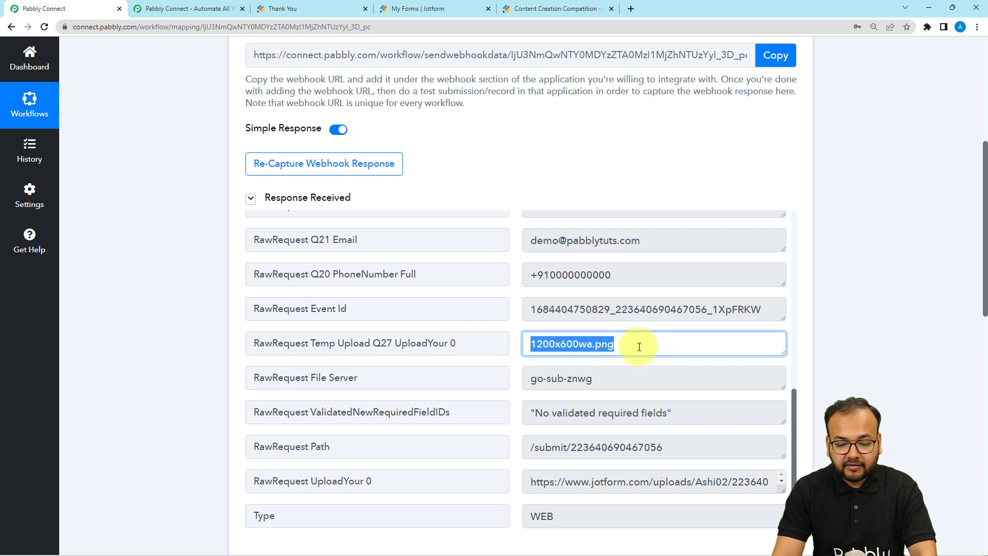
scroll(740, 476, down, 1)
scroll(592, 479, down, 1)
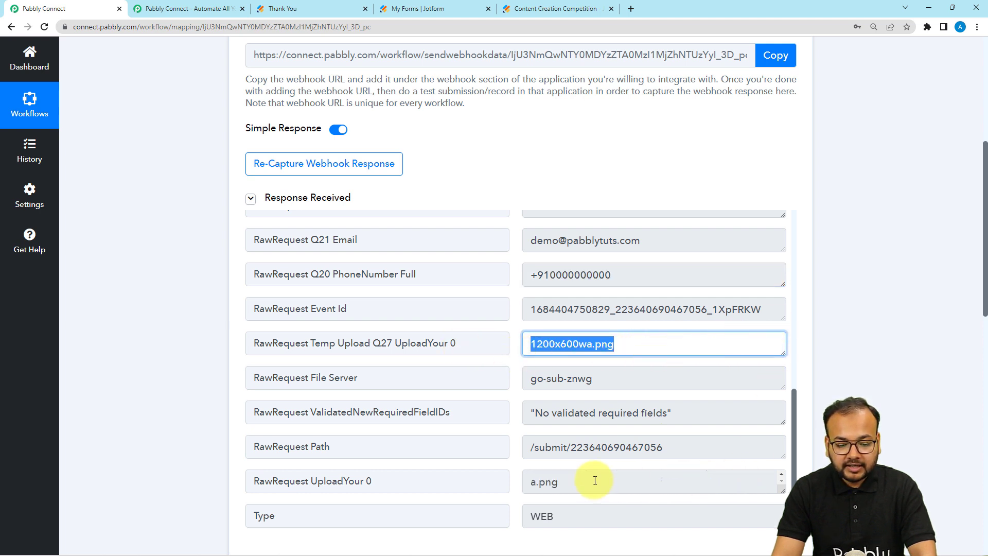
scroll(447, 464, down, 1)
drag(781, 481, 743, 527)
scroll(459, 455, down, 1)
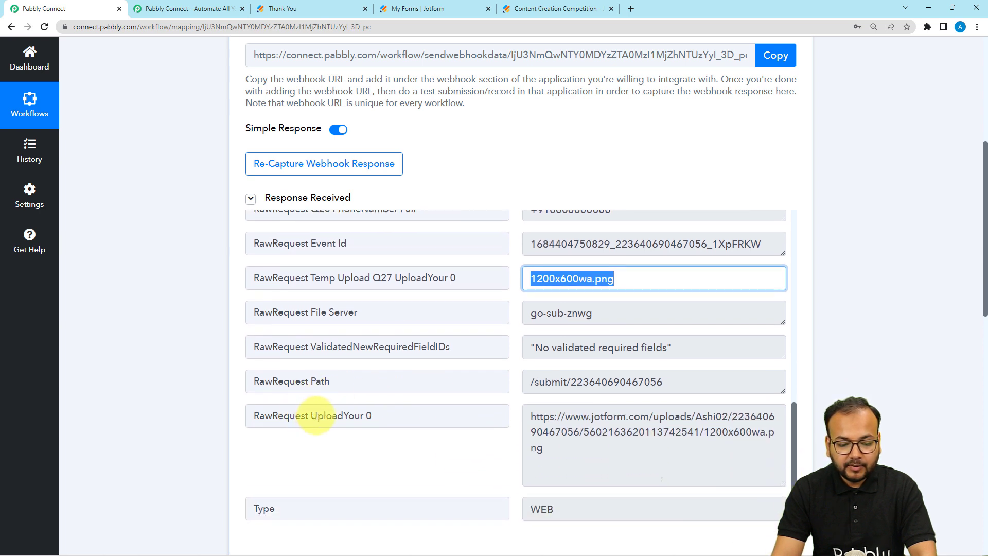
drag(317, 415, 658, 450)
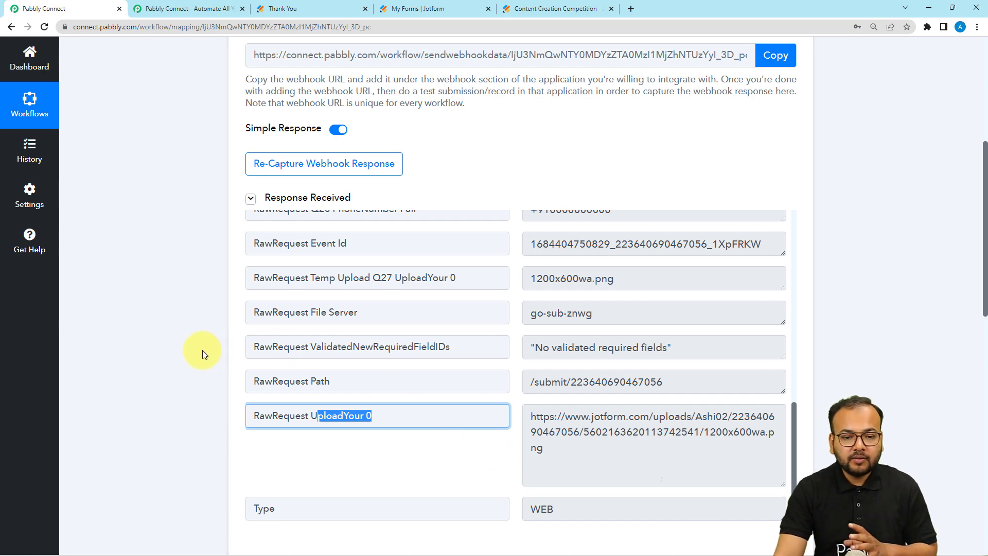
scroll(205, 348, up, 3)
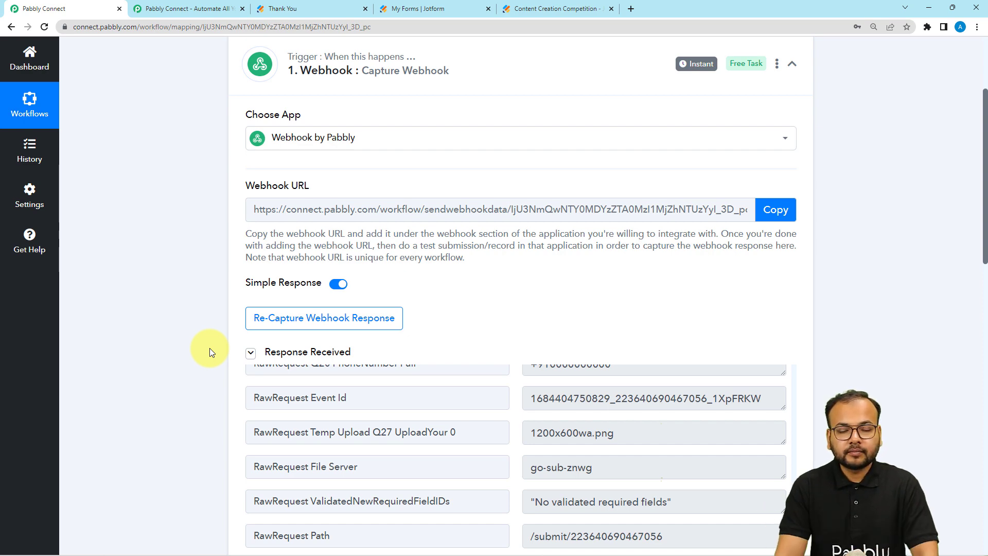
scroll(209, 348, down, 5)
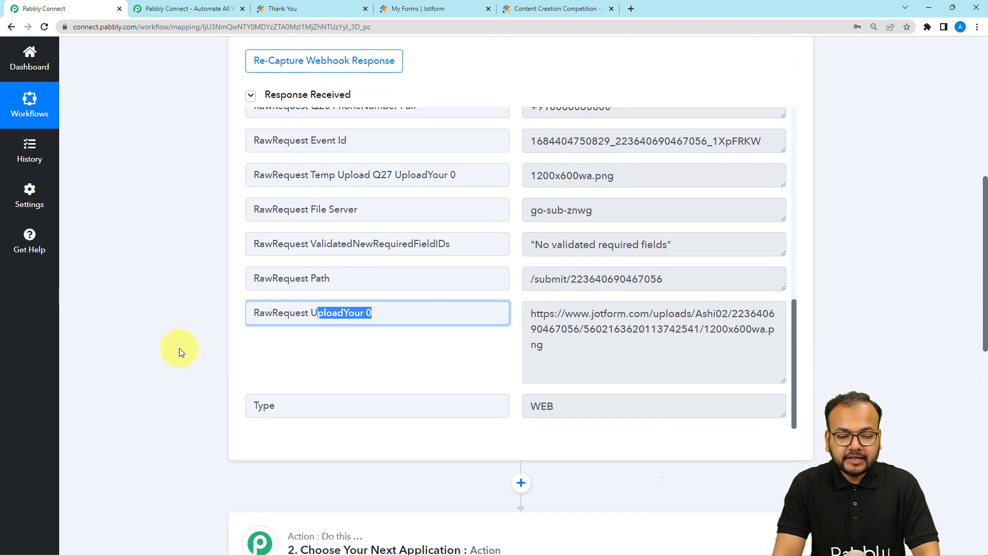
click(175, 350)
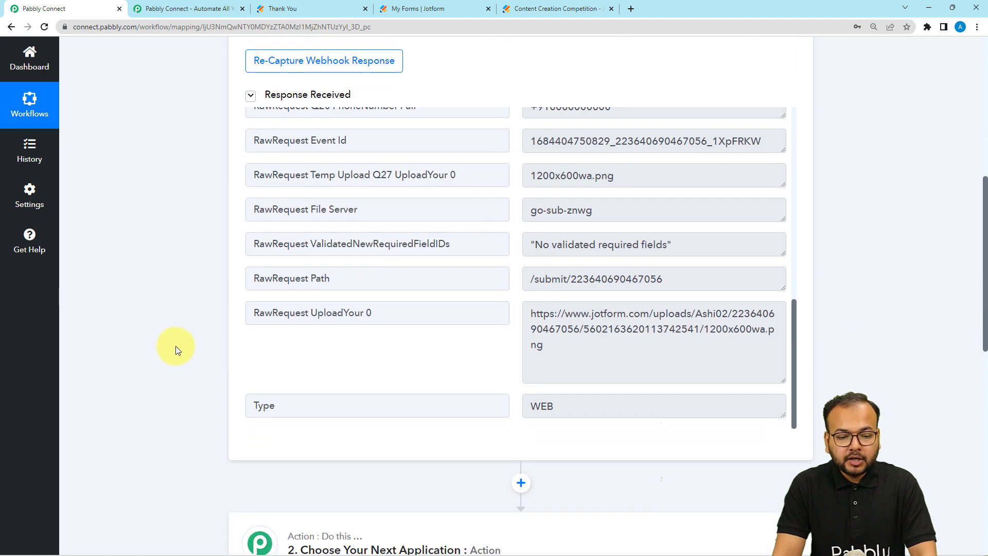
scroll(176, 350, down, 1)
scroll(176, 347, down, 5)
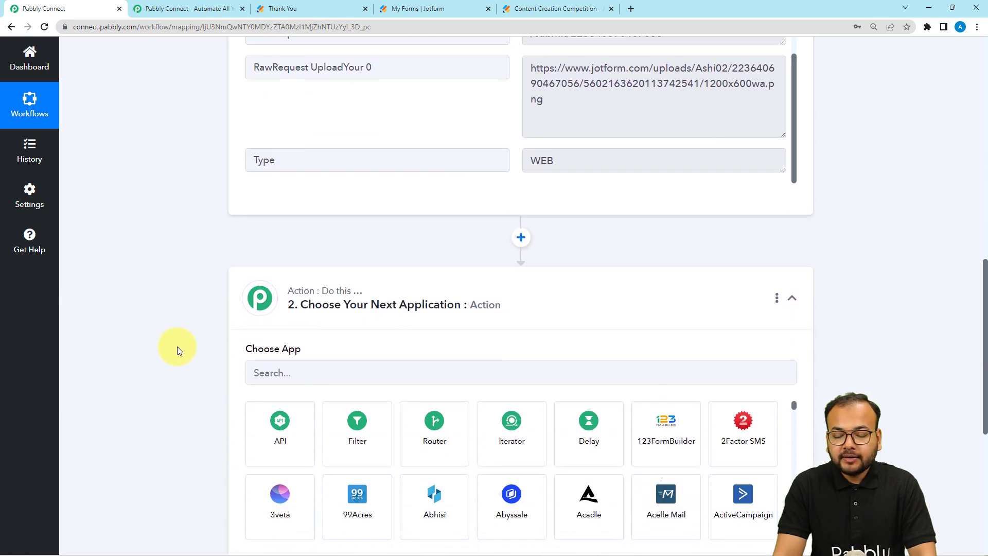
scroll(178, 347, down, 2)
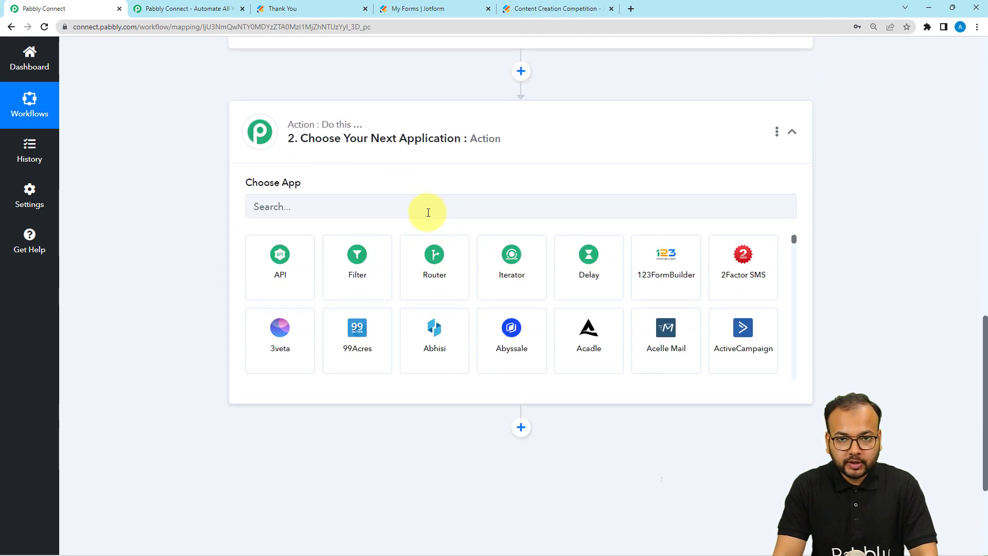
scroll(426, 324, up, 10)
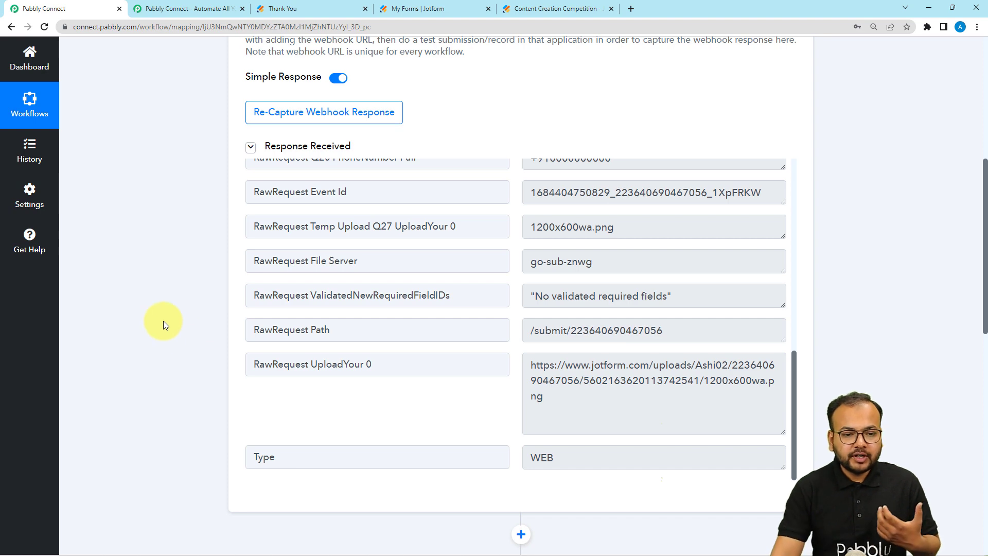
- Copy the webhook URL and confirm Re-Capture Webhook Response with Yes
scroll(163, 323, up, 5)
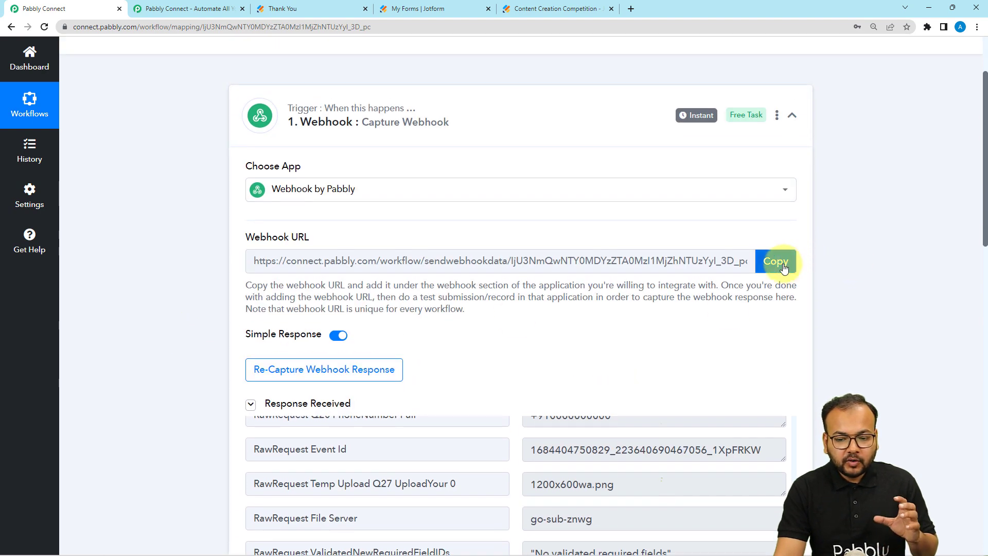
click(782, 265)
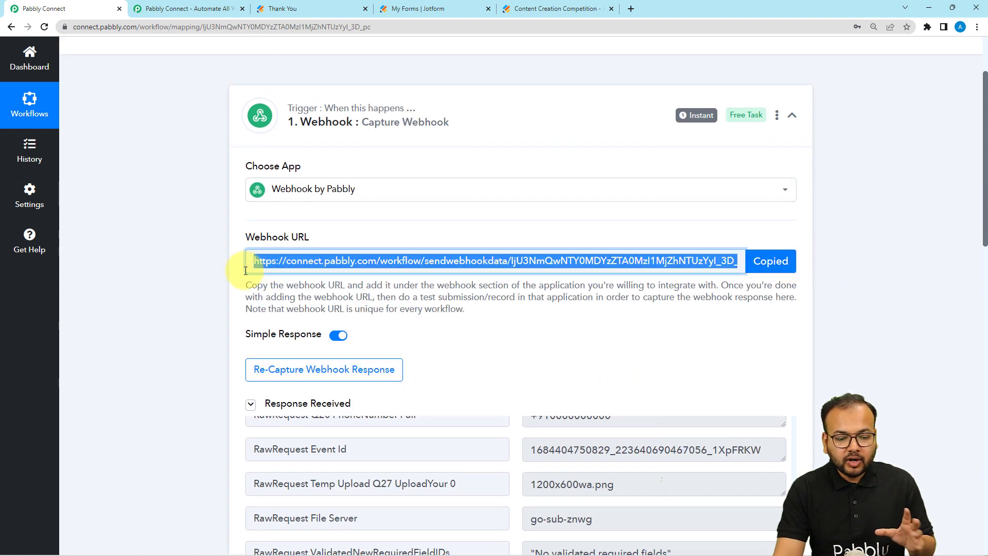
click(266, 380)
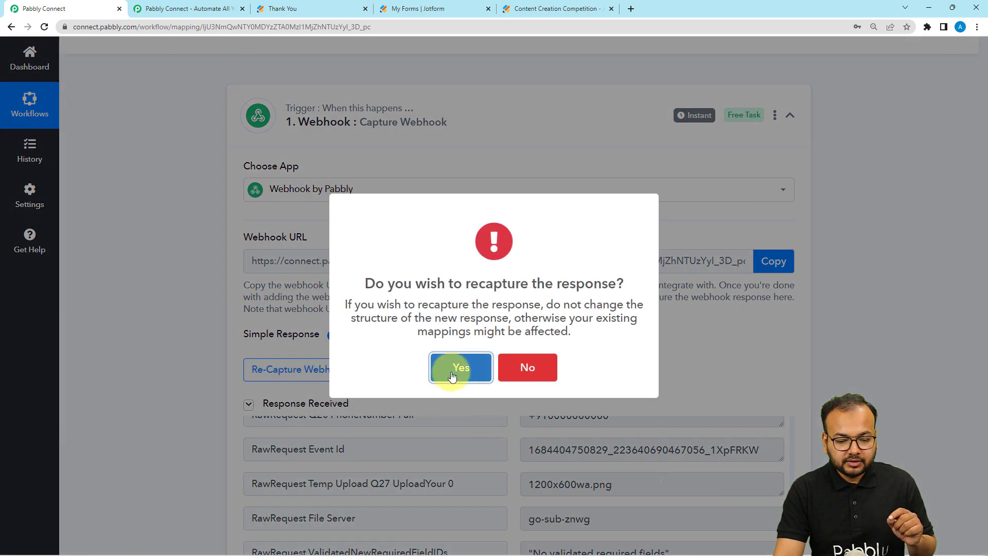
click(452, 374)
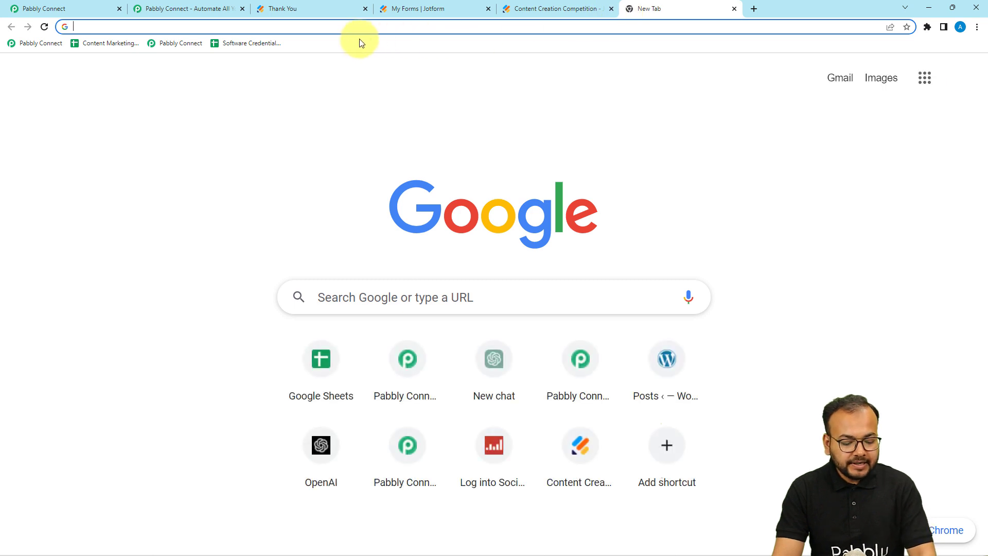
- Load the webhook URL with ?name=<person's full name>&age=26 appended to send a test request
key(ctrl+v)
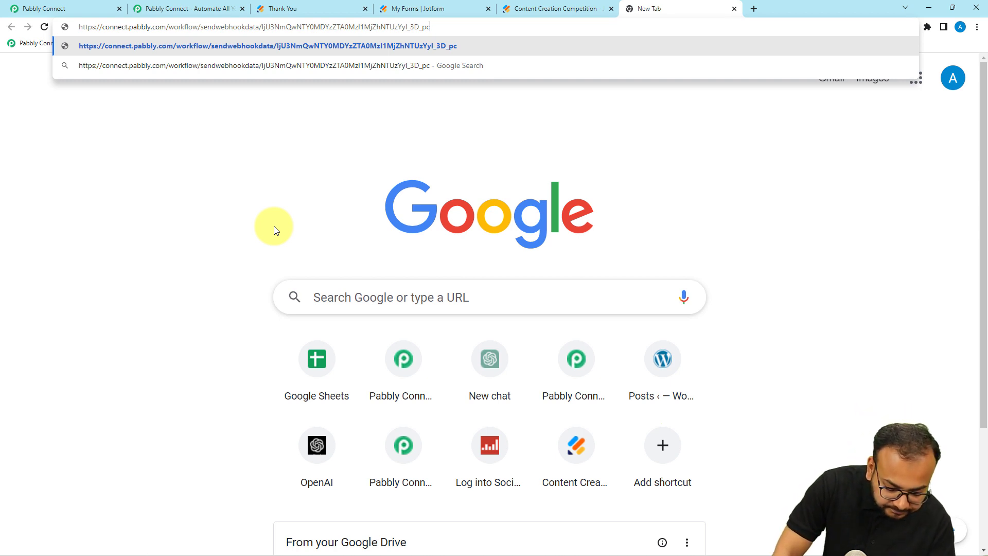
text(?)
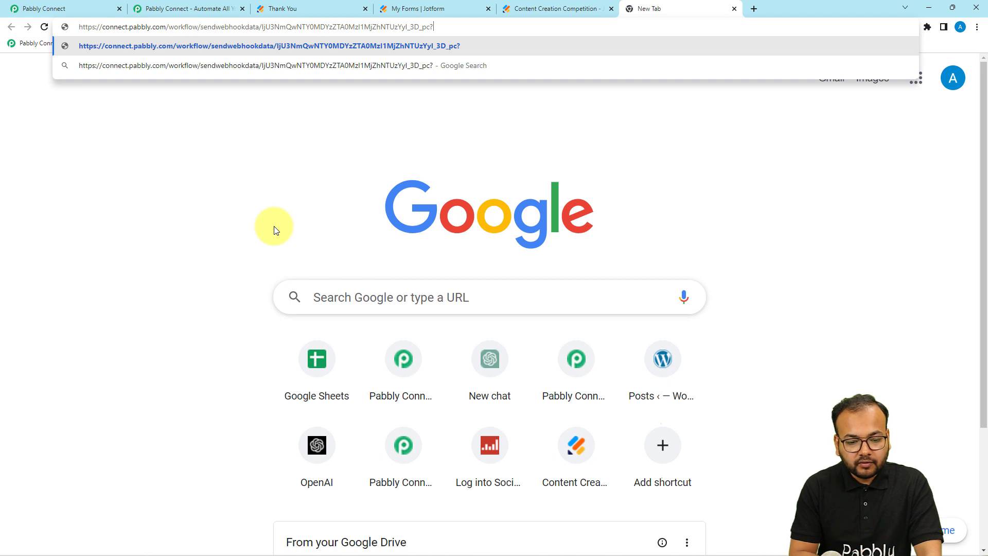
text(na)
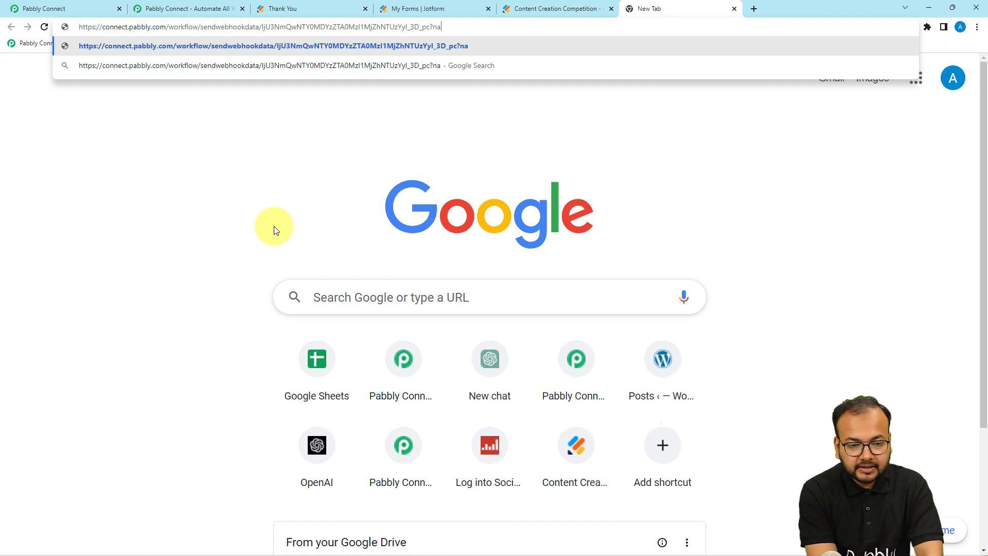
text(me)
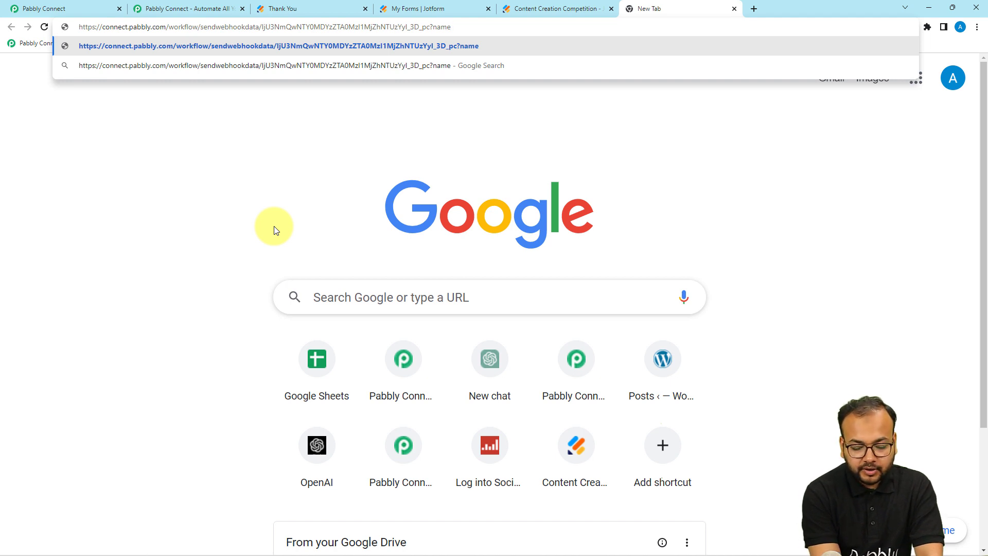
text(=)
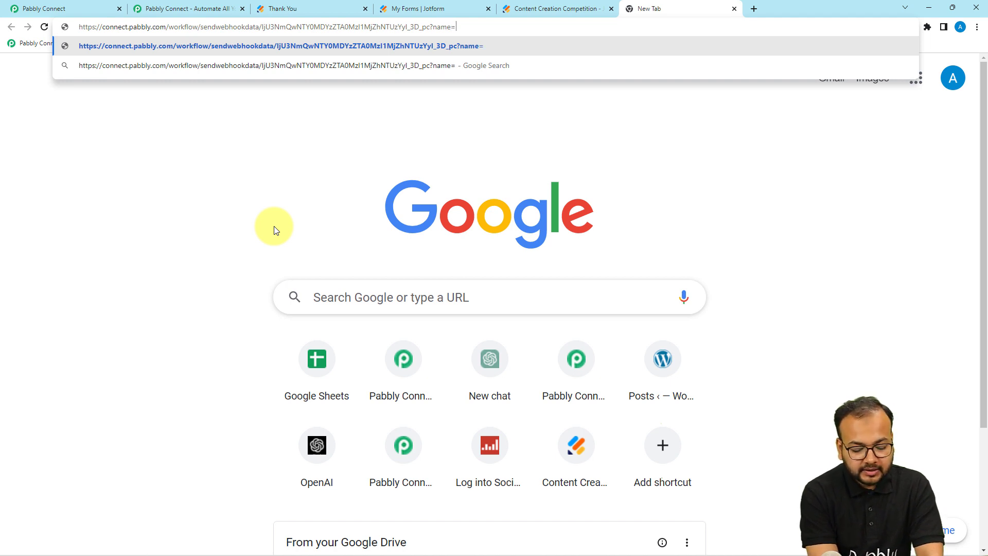
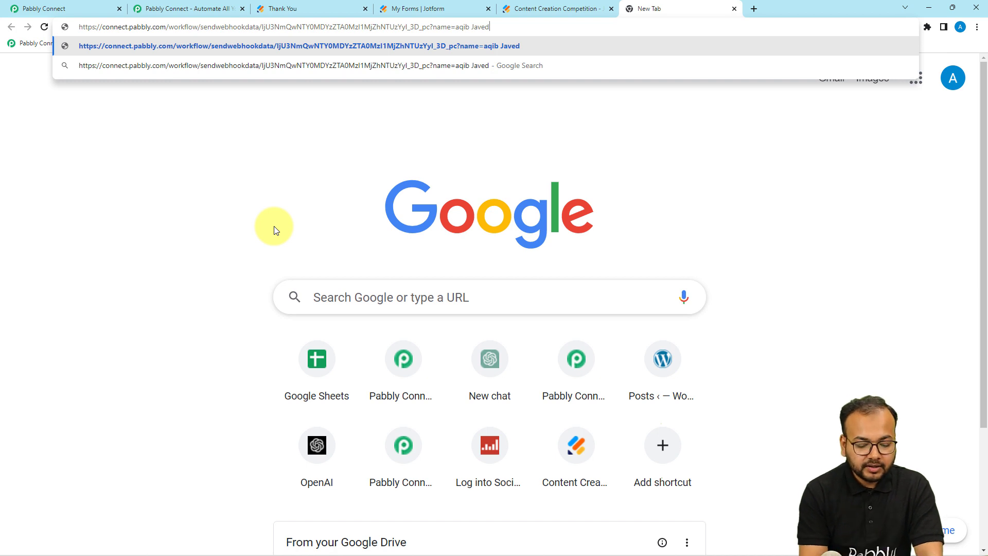
text(&)
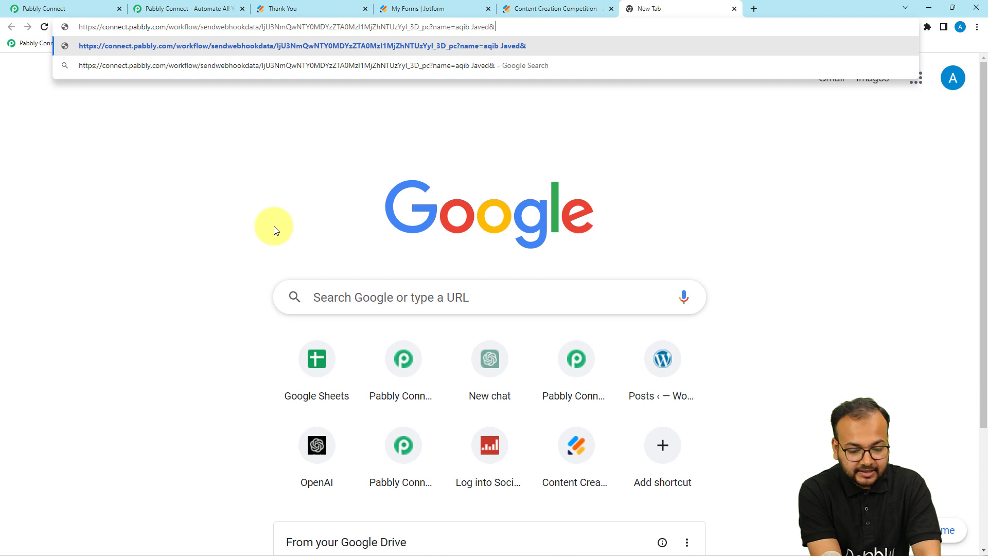
text(ag)
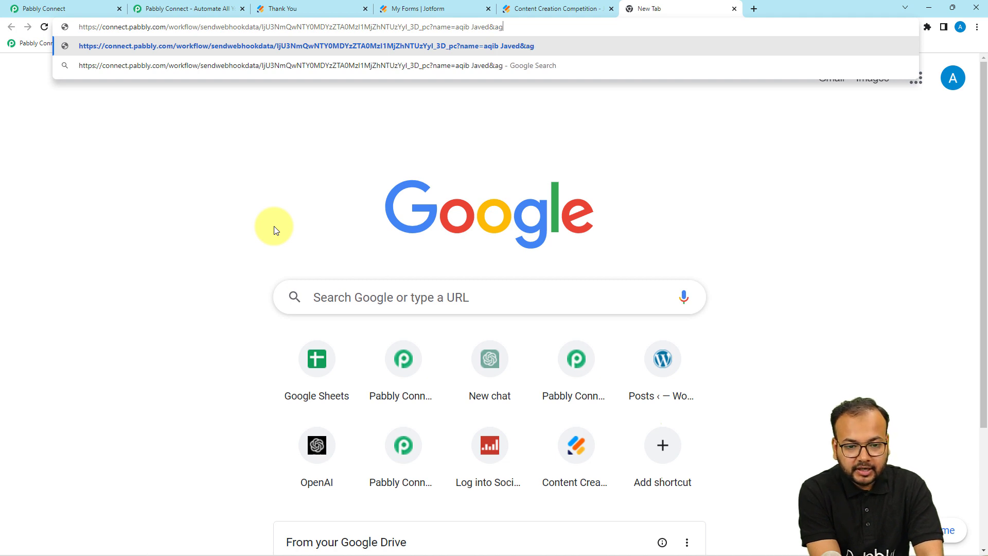
text(e)
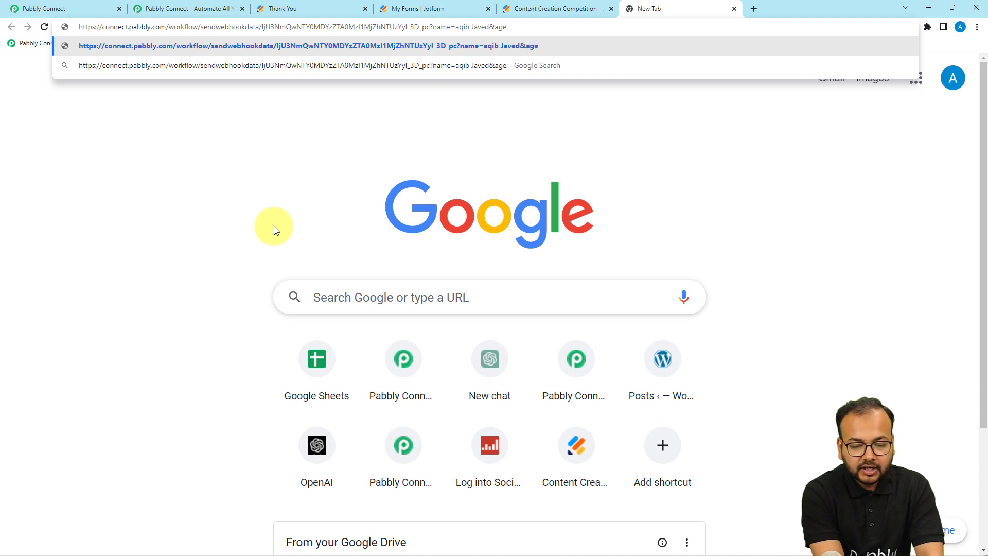
text(=)
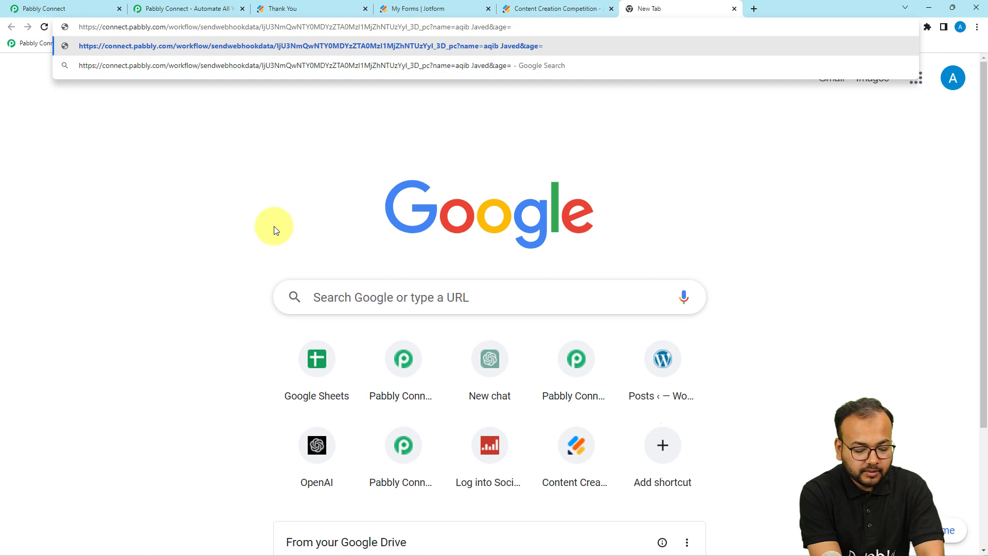
text(26)
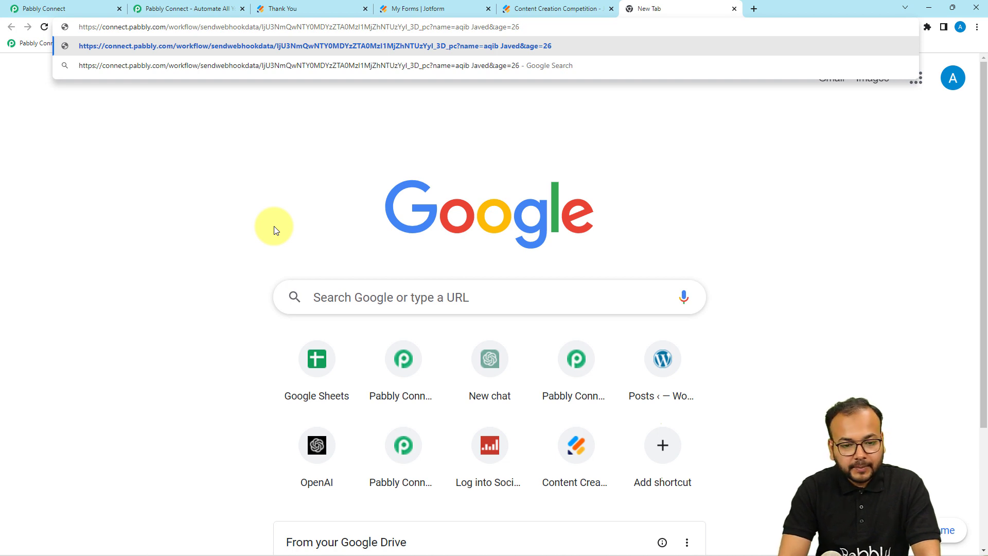
key(Return)
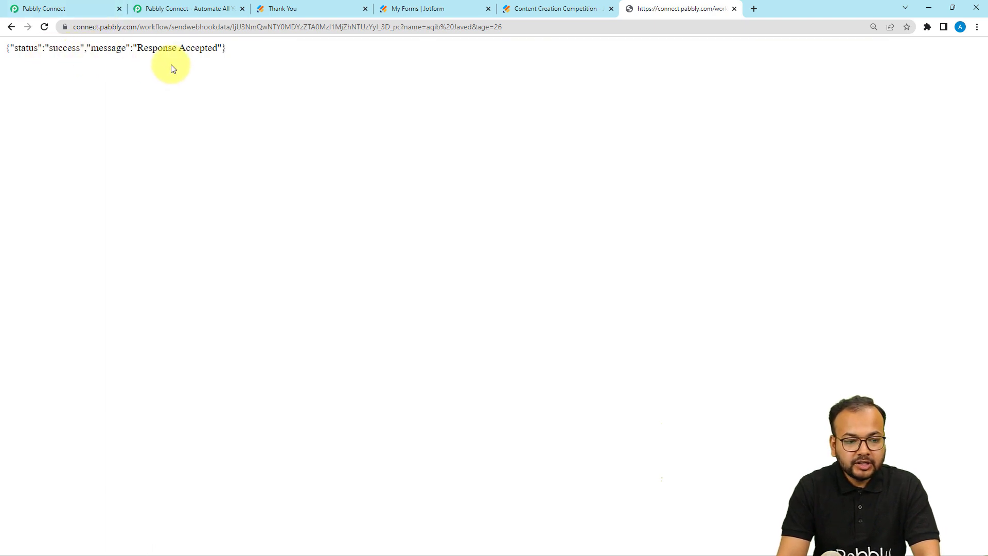
- Highlight the captured Name label and value and the Age value 26 in Response Received
click(85, 9)
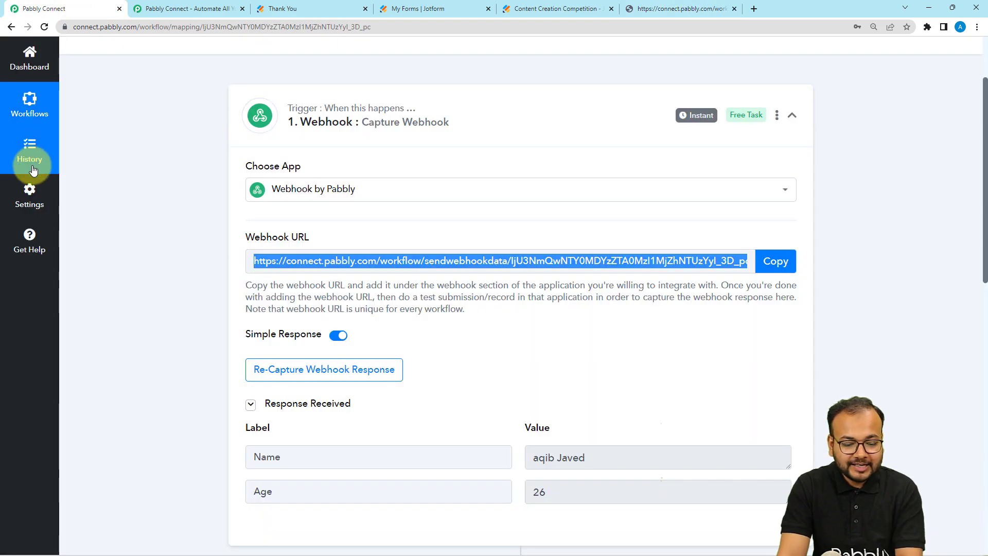
scroll(38, 180, down, 4)
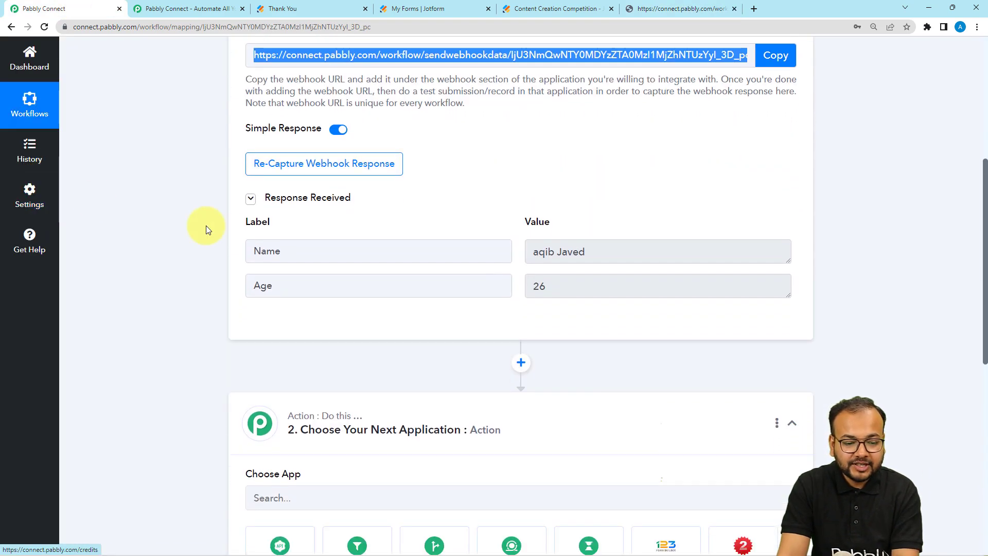
drag(254, 256, 282, 254)
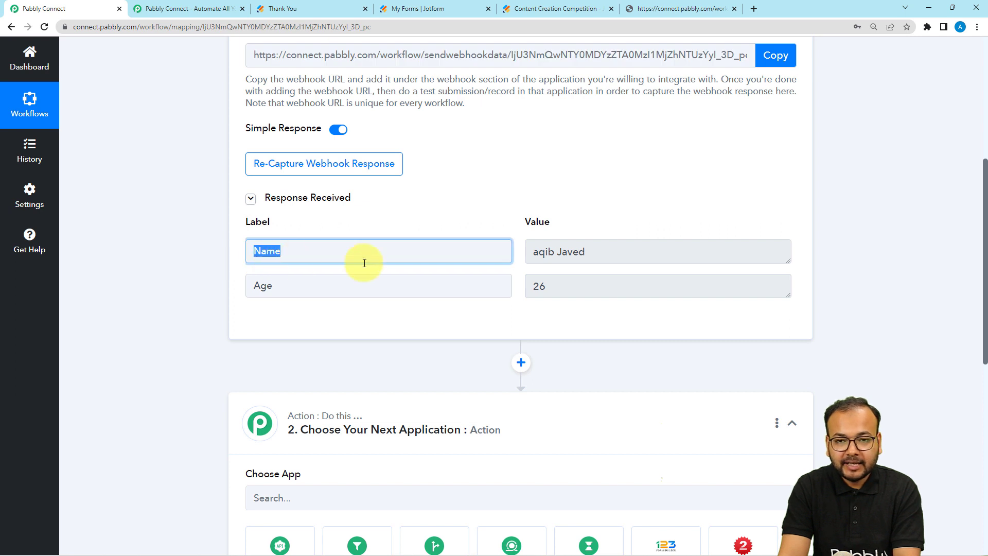
drag(590, 258, 489, 276)
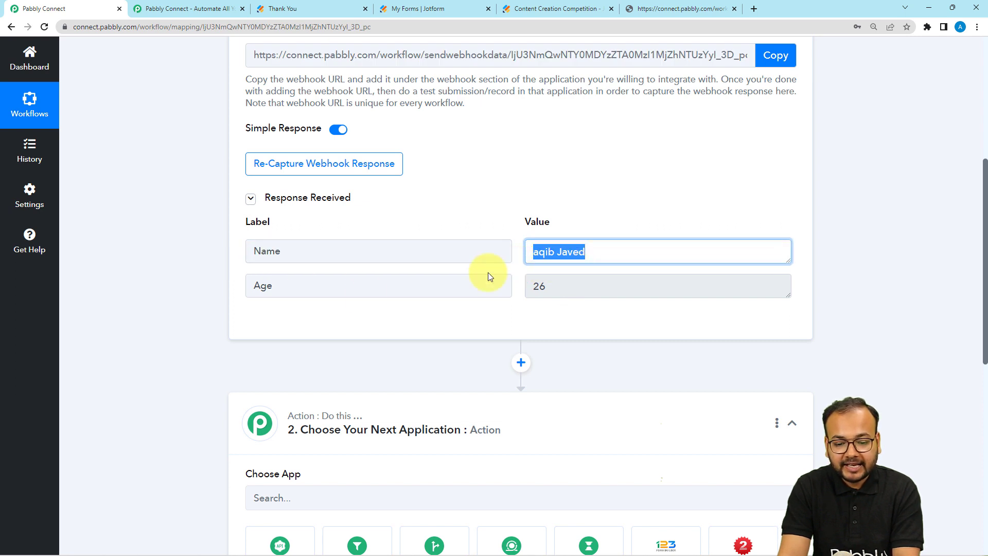
double_click(267, 287)
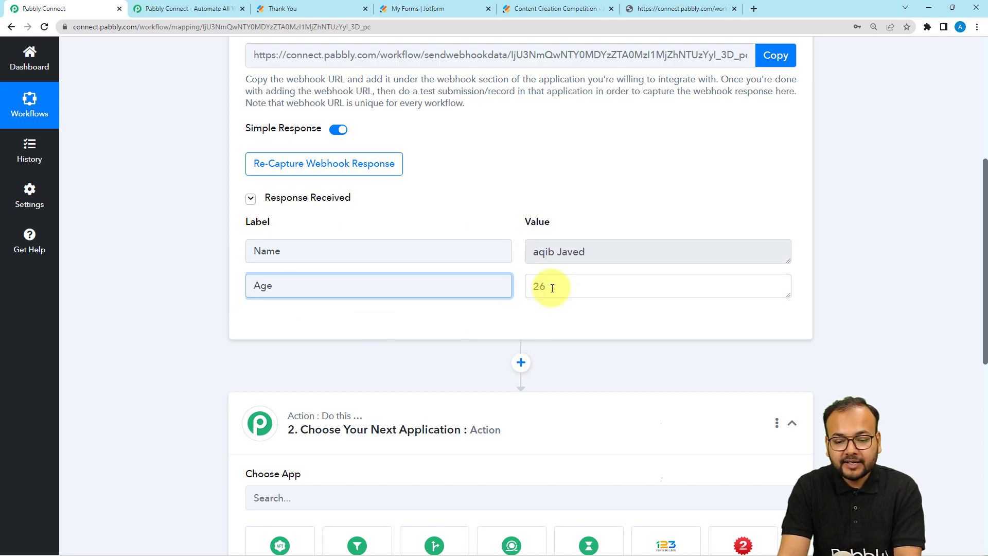
drag(551, 287, 530, 286)
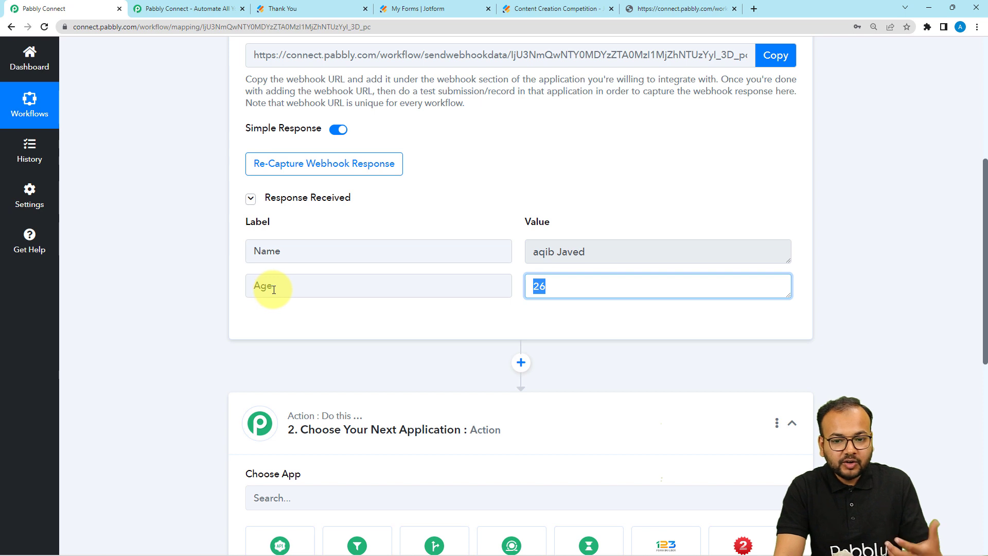
scroll(262, 257, up, 2)
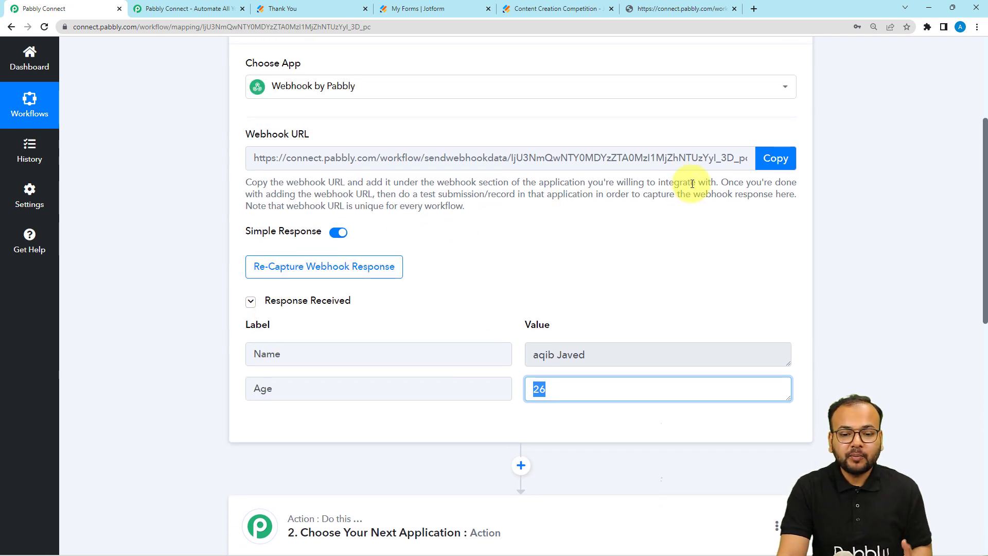